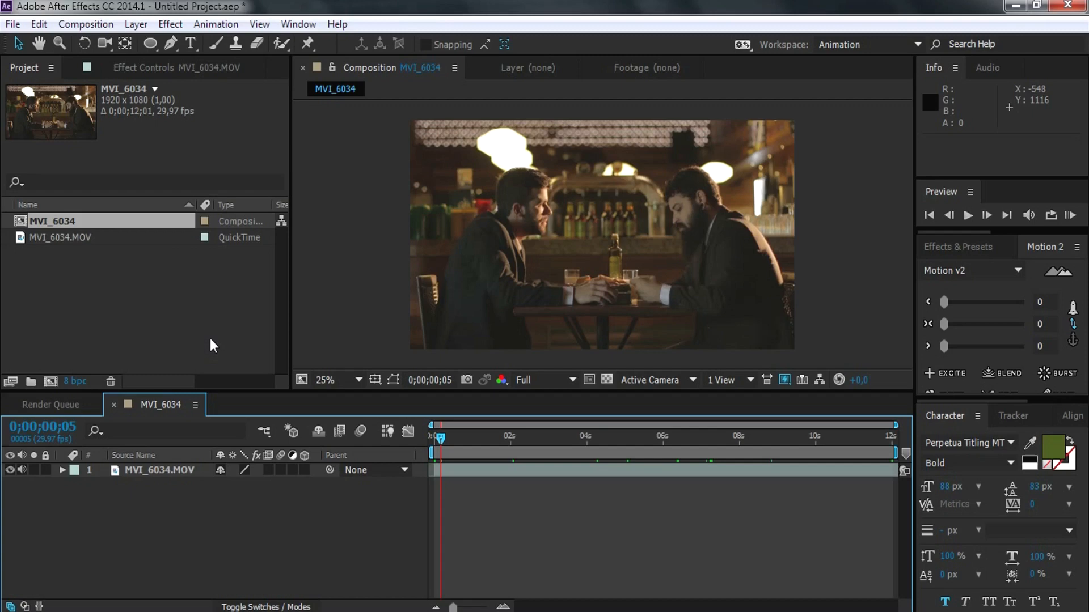
# Select the MVI_6034.MOV layer in the timeline and move the current time to 0;00;06;20
pyautogui.click(448, 474)
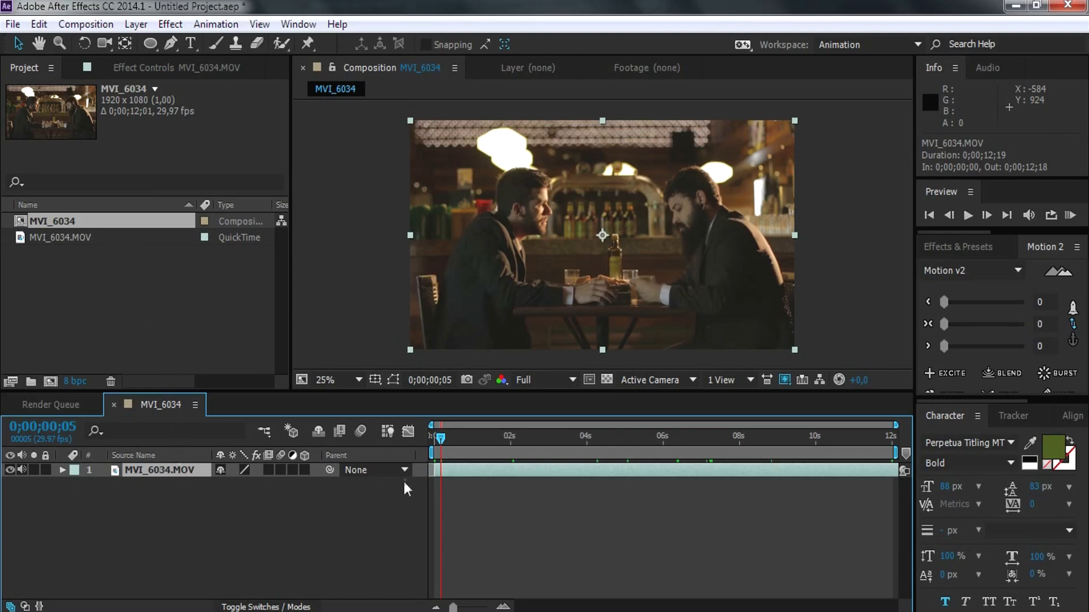
pyautogui.click(439, 437)
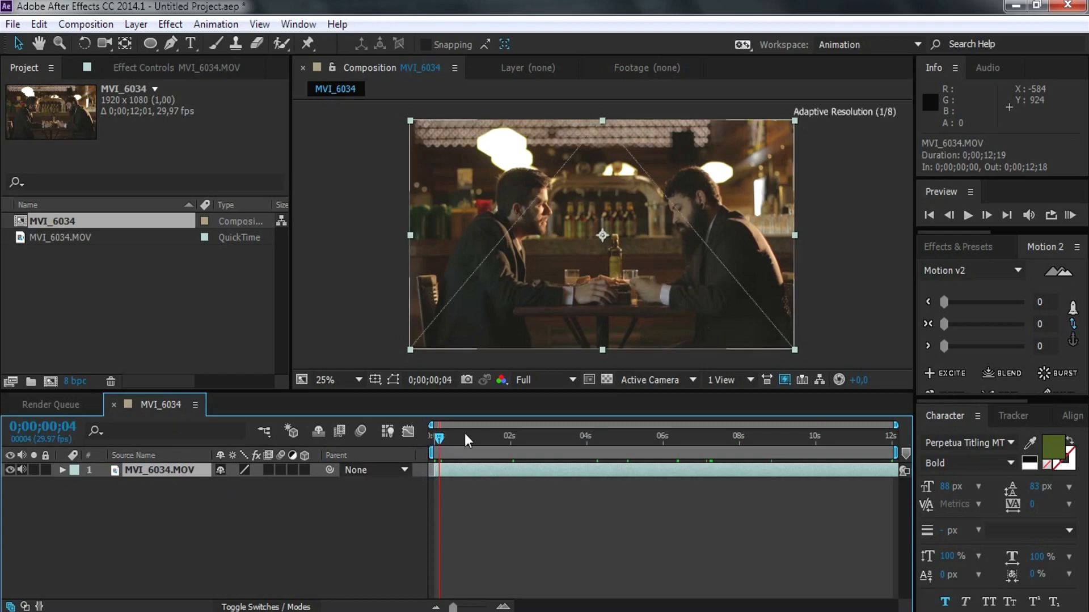
pyautogui.moveTo(595, 434); pyautogui.dragTo(696, 445)
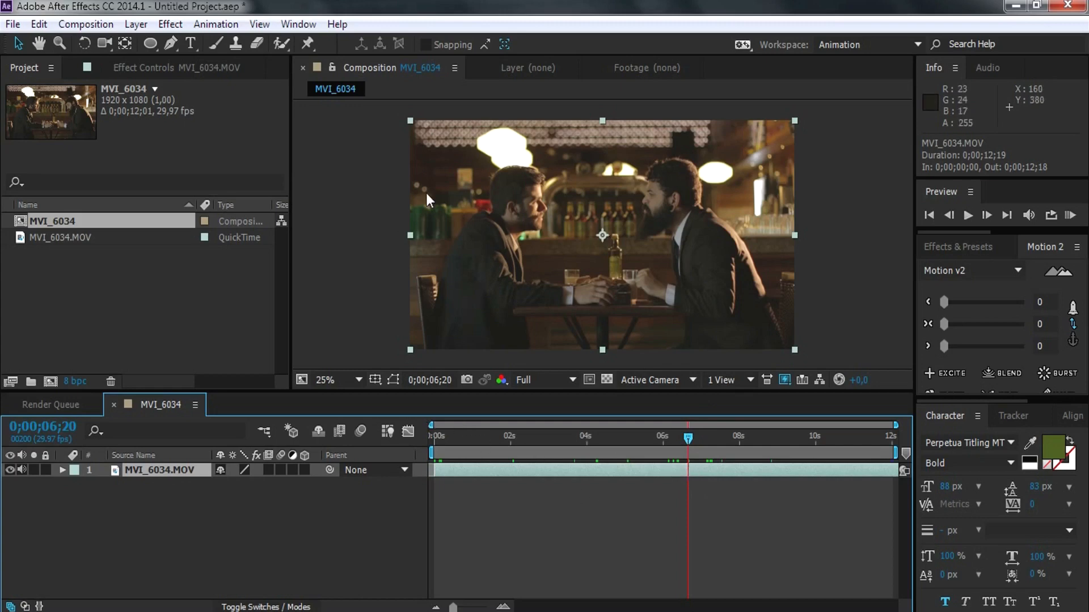
# Show the effect controls of the MVI_6034.MOV layer and apply the Brightness & Contrast color correction effect
pyautogui.click(200, 70)
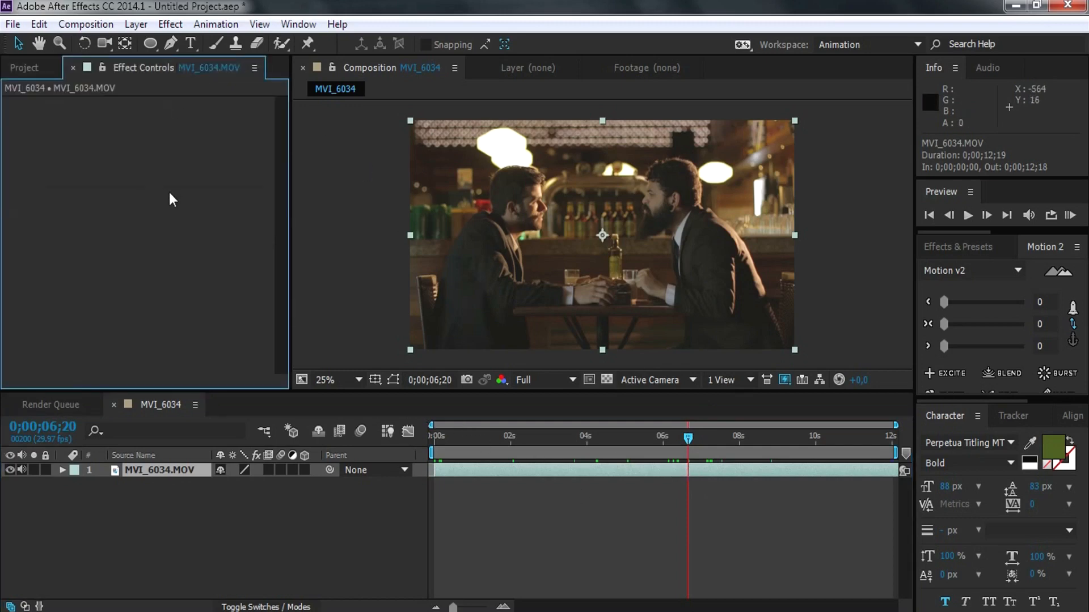
pyautogui.click(168, 469)
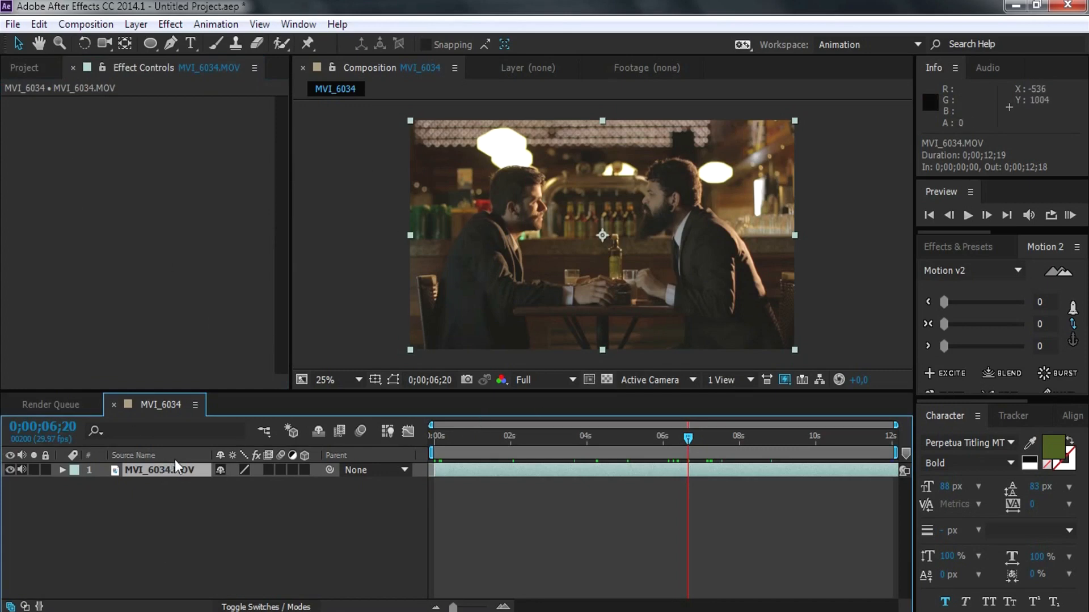
pyautogui.click(140, 177)
pyautogui.click(170, 25)
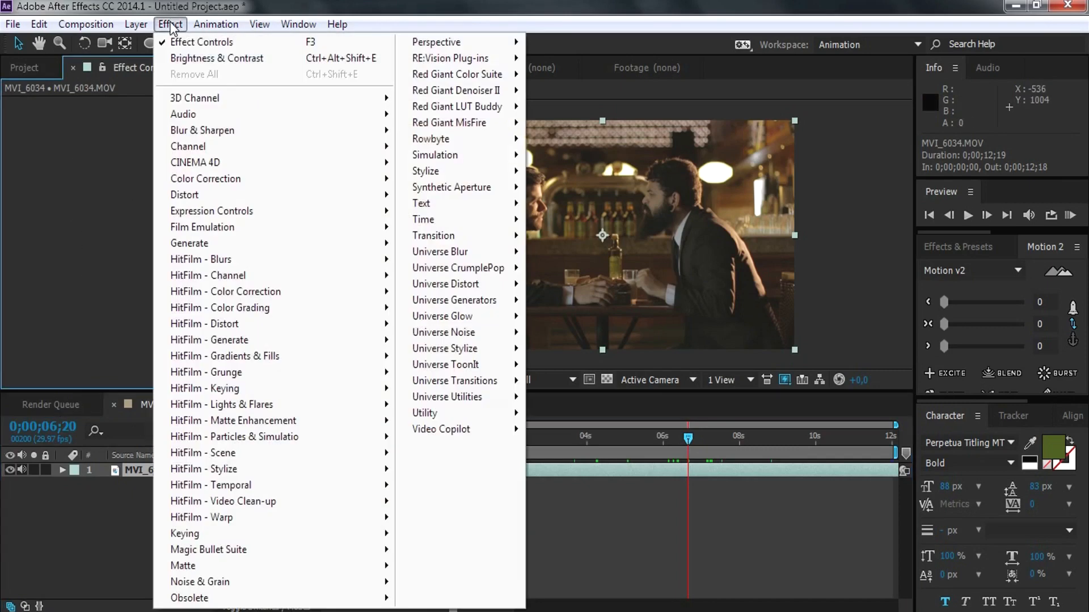
pyautogui.moveTo(254, 178)
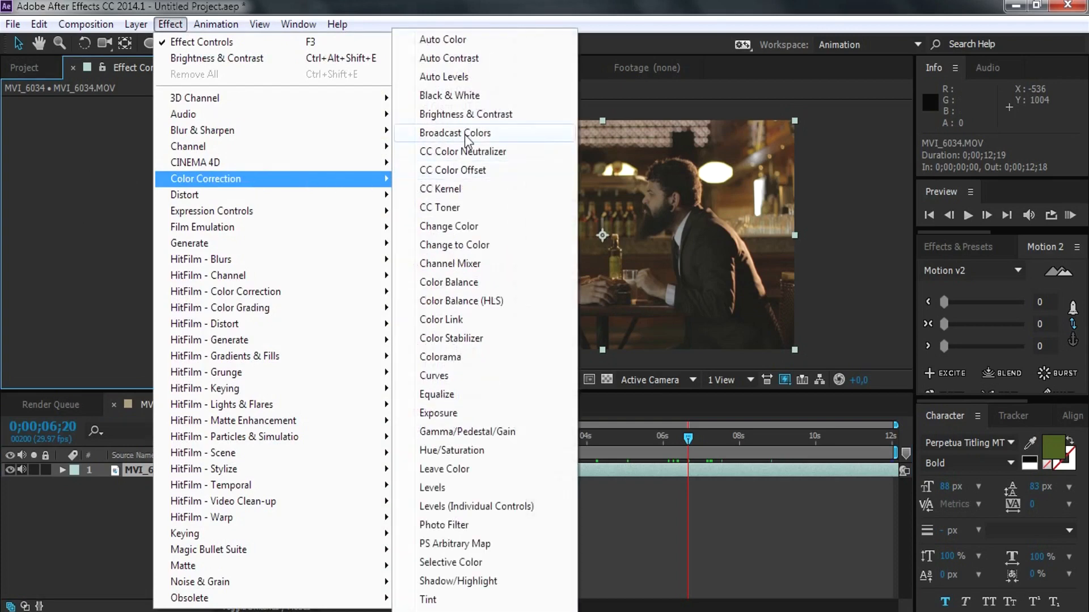
pyautogui.click(466, 116)
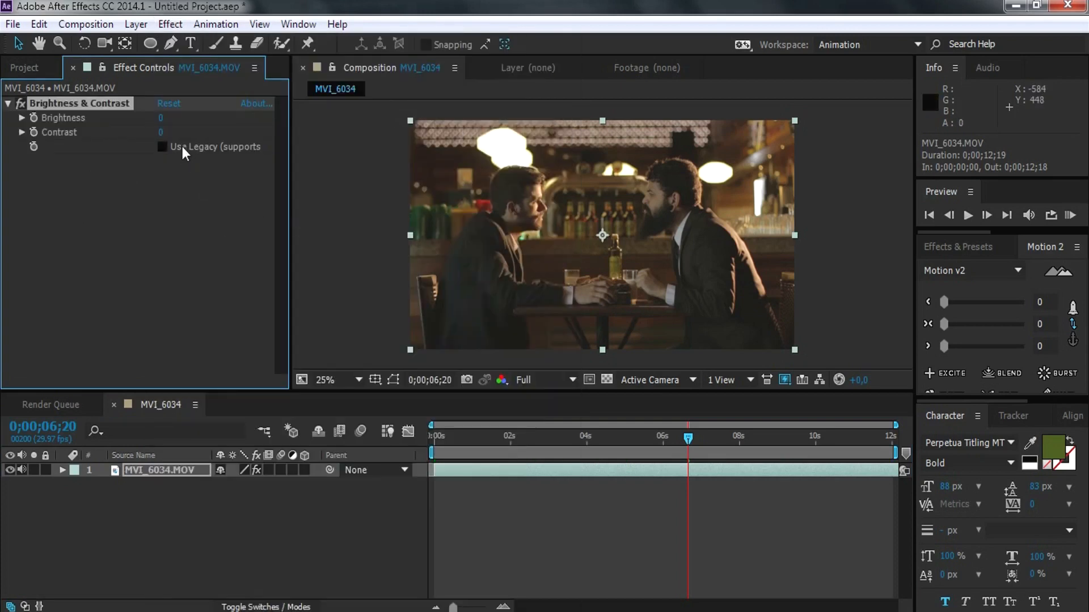
# Set the Contrast of the Brightness & Contrast effect to 25
pyautogui.click(162, 133)
pyautogui.write('25')
pyautogui.press('Return')
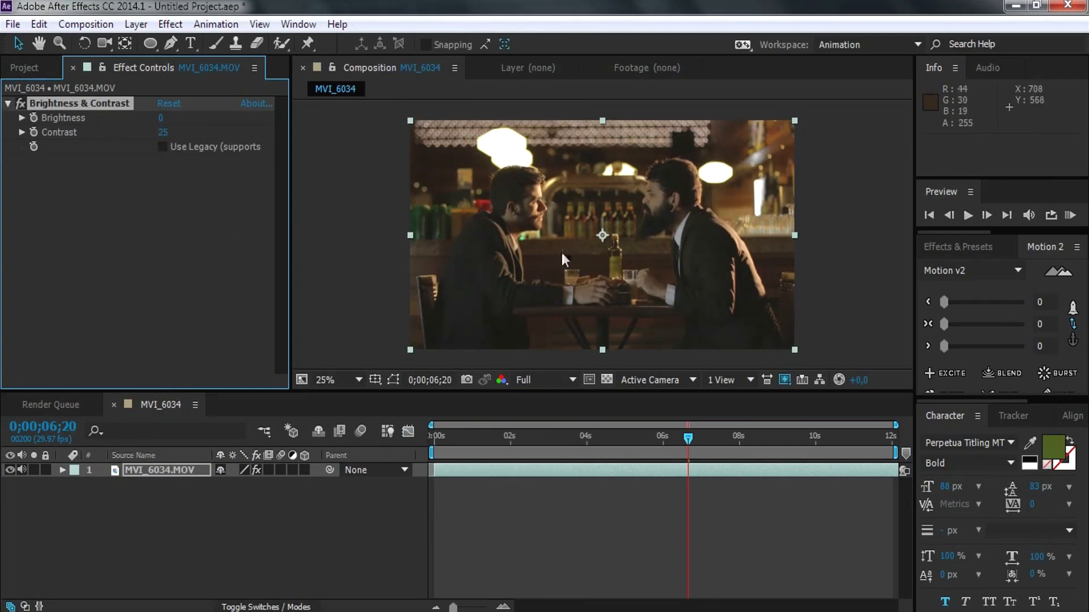
# Set Contrast to 27 and Brightness to 12 in the Brightness & Contrast effect, and collapse its settings
pyautogui.click(165, 133)
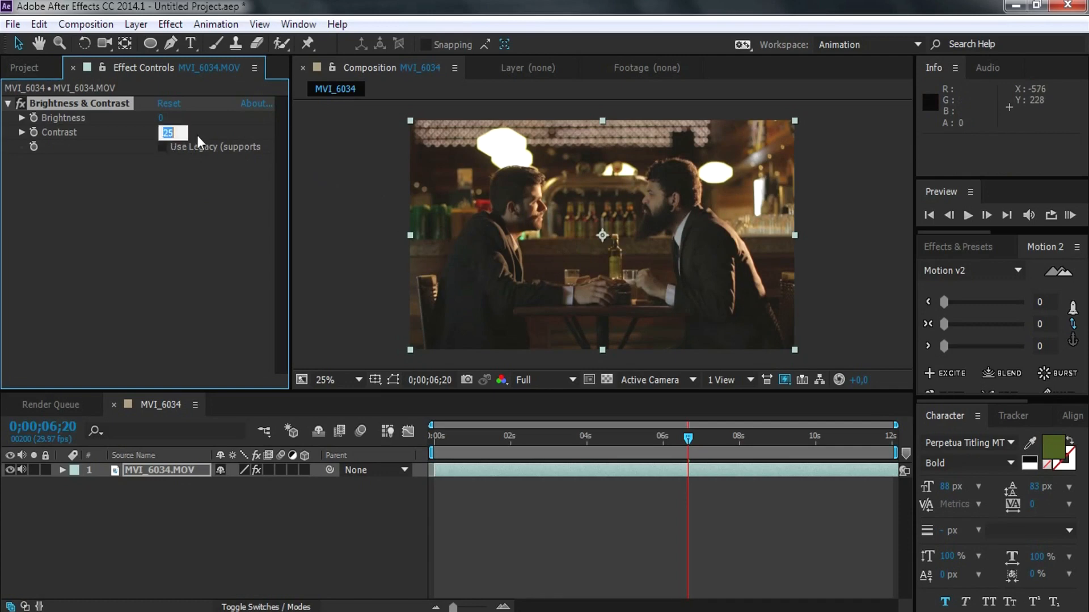
pyautogui.write('27')
pyautogui.press('Return')
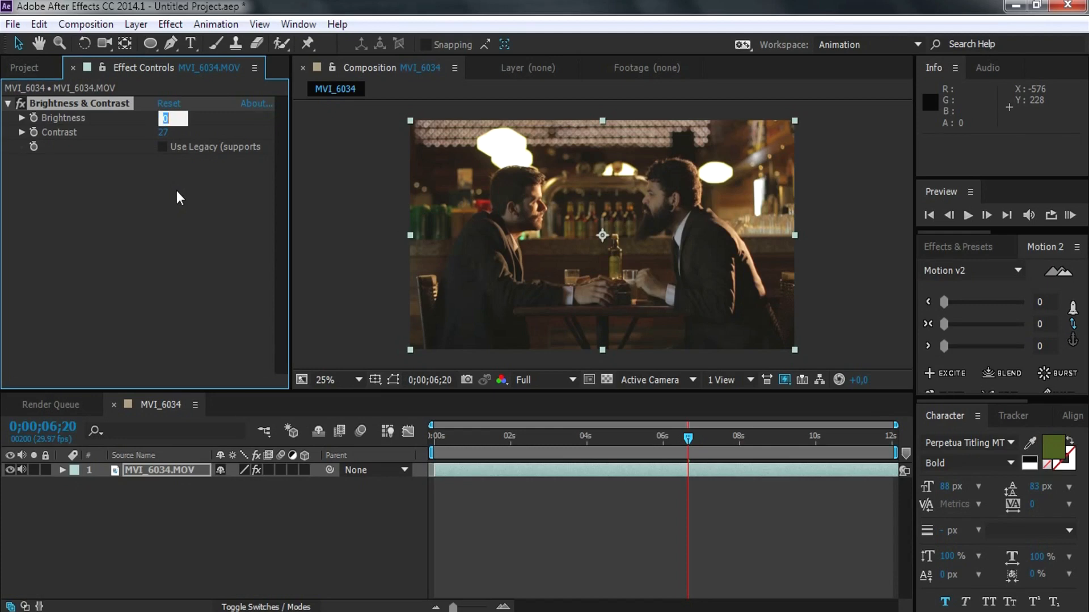
pyautogui.write('12')
pyautogui.press('Return')
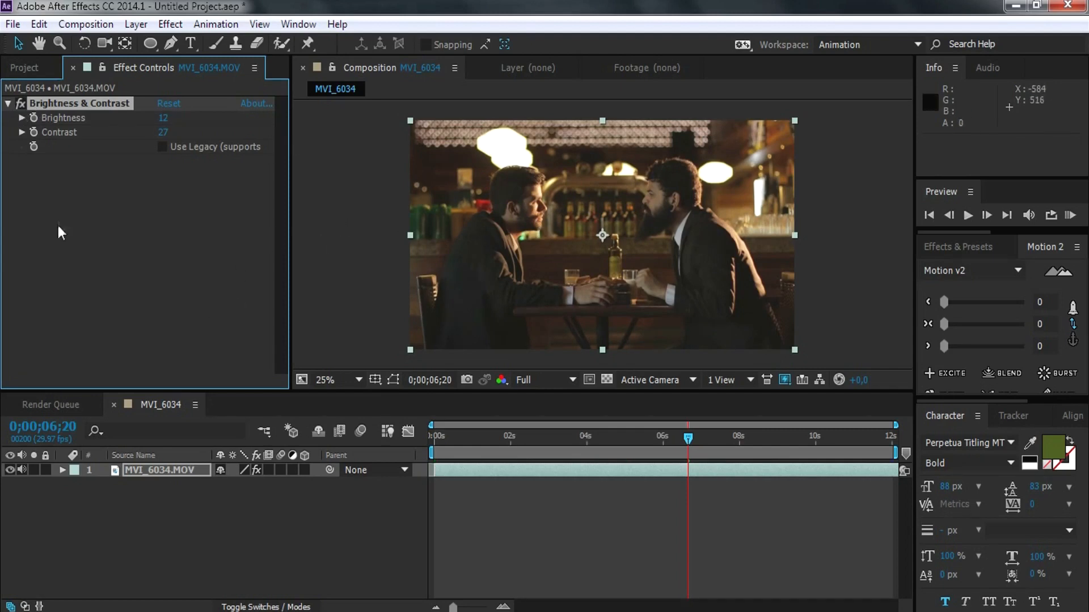
pyautogui.click(9, 101)
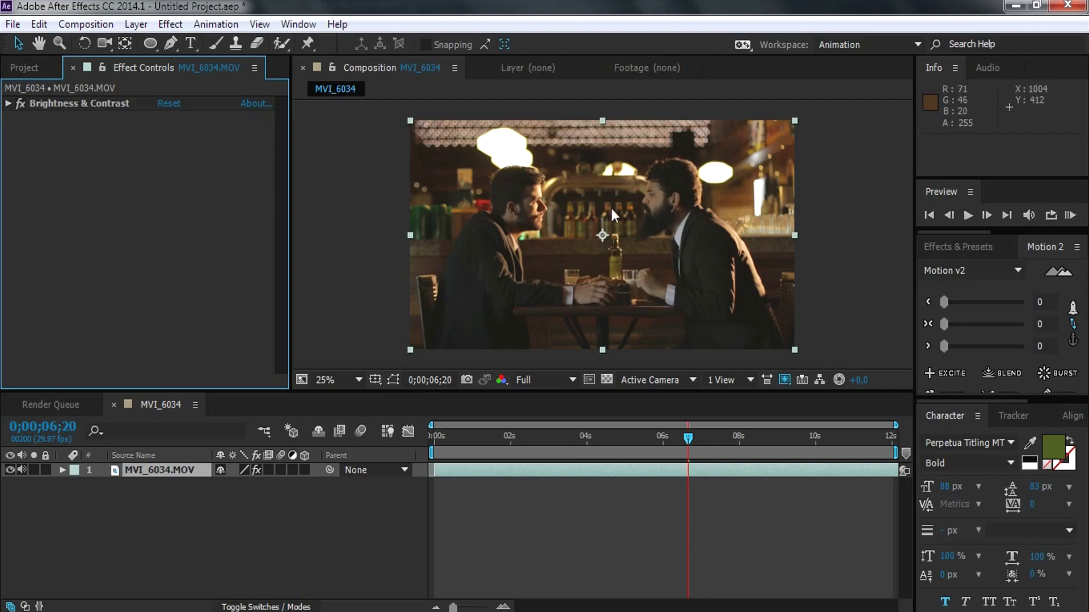
# Add a Levels effect to the footage layer, setting Input Black to 7 and Input White to 245
pyautogui.rightClick(94, 159)
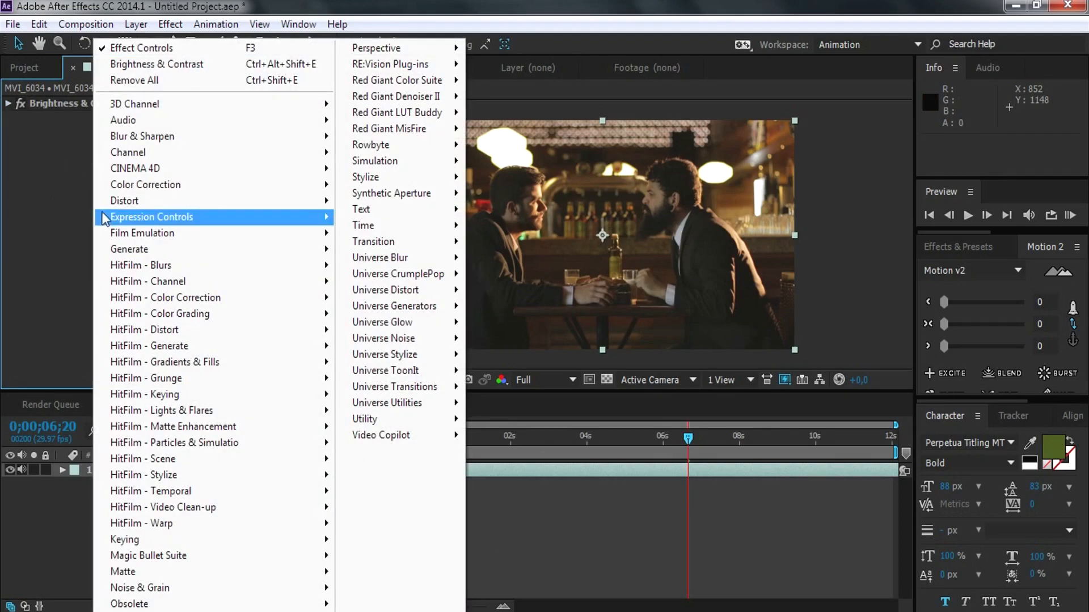
pyautogui.moveTo(170, 184)
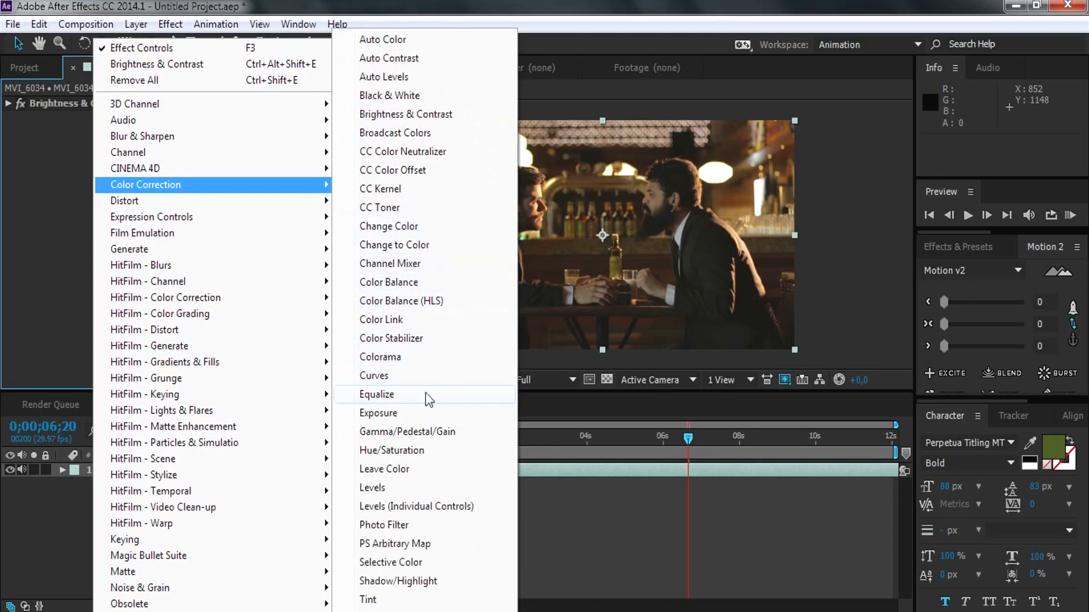
pyautogui.click(434, 487)
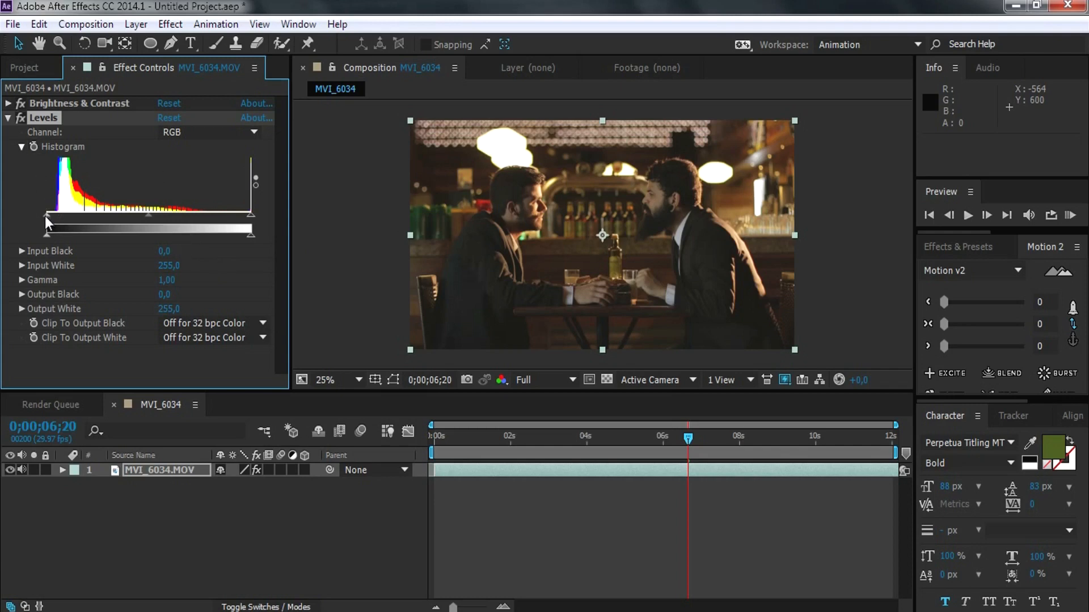
pyautogui.moveTo(45, 216); pyautogui.dragTo(49, 216)
pyautogui.moveTo(251, 218); pyautogui.dragTo(246, 218)
pyautogui.moveTo(243, 217); pyautogui.dragTo(243, 217)
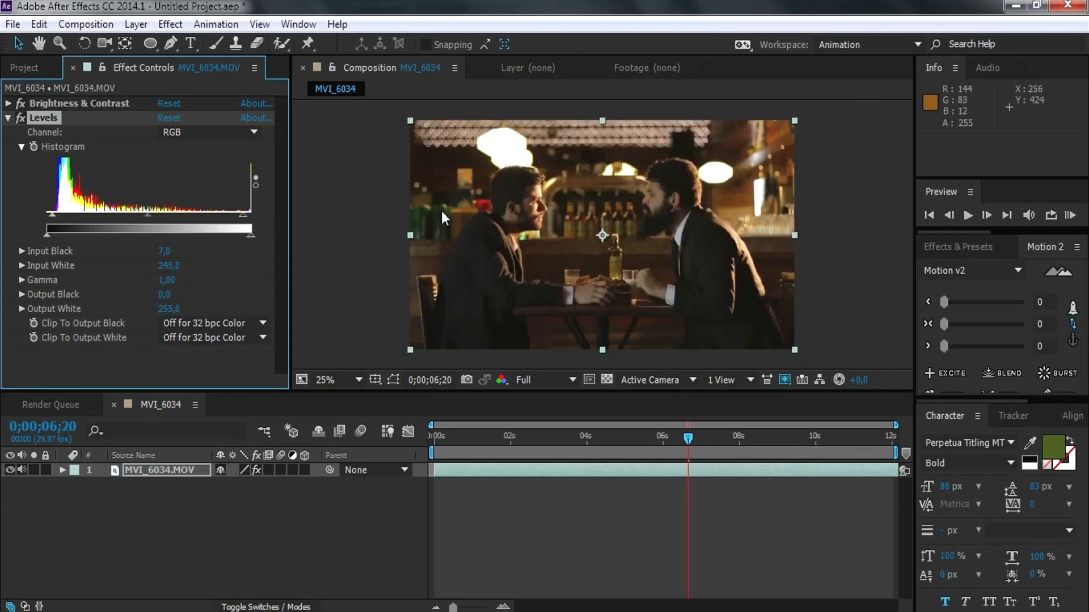
# Toggle the Levels effect off and on to compare the footage, and undo the last effect value change
pyautogui.click(21, 120)
pyautogui.click(22, 118)
pyautogui.hotkey('ctrl', 'z')
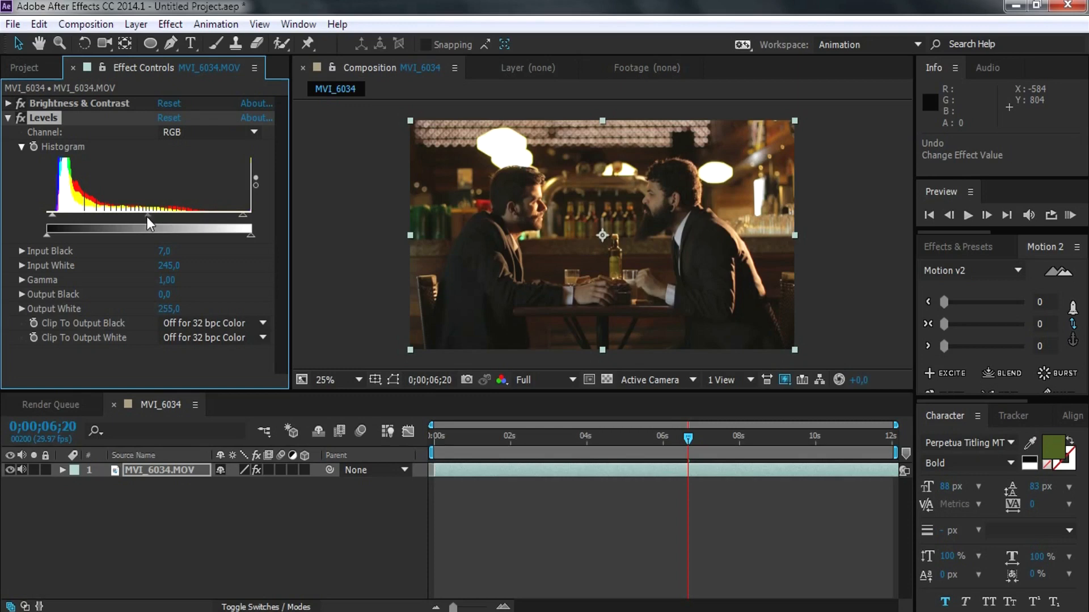
# Try Levels gamma values of 1.15 and 0.76 on the footage, and undo the last gamma change
pyautogui.moveTo(147, 216); pyautogui.dragTo(139, 217)
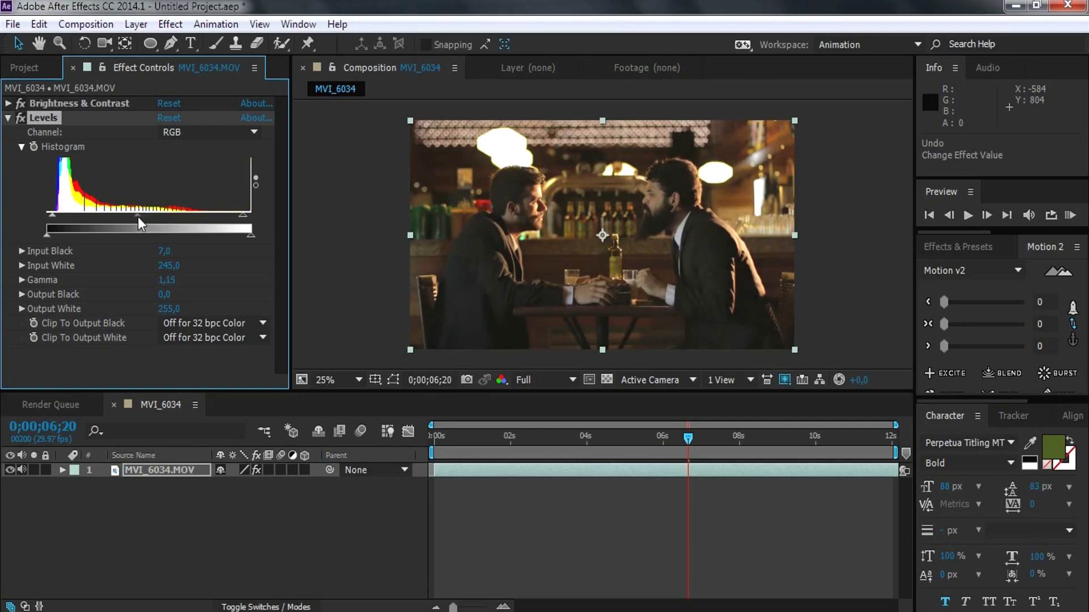
pyautogui.moveTo(142, 215); pyautogui.dragTo(158, 214)
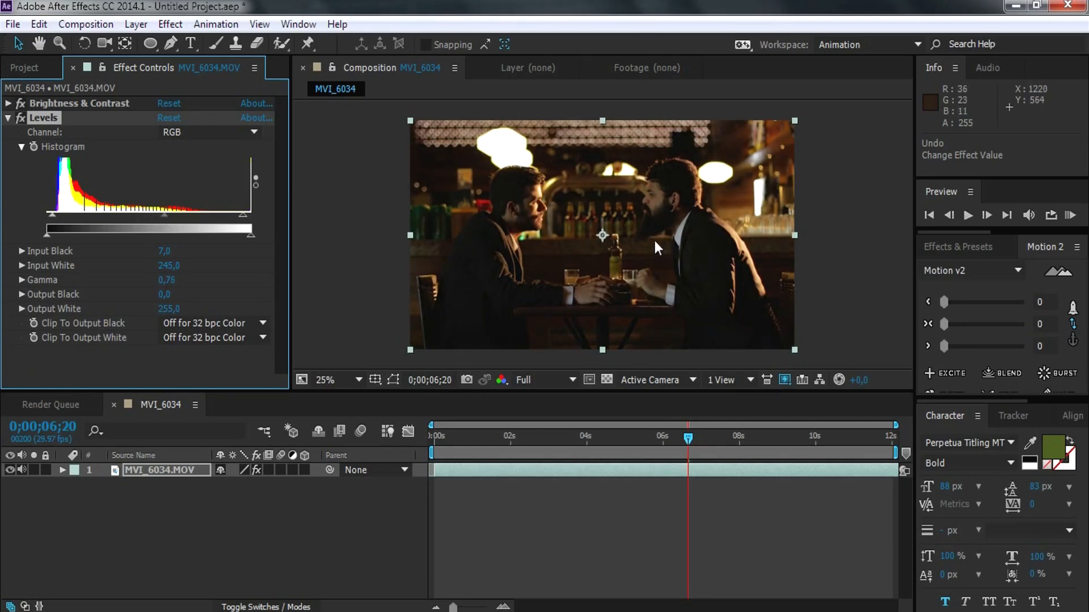
pyautogui.hotkey('ctrl', 'z')
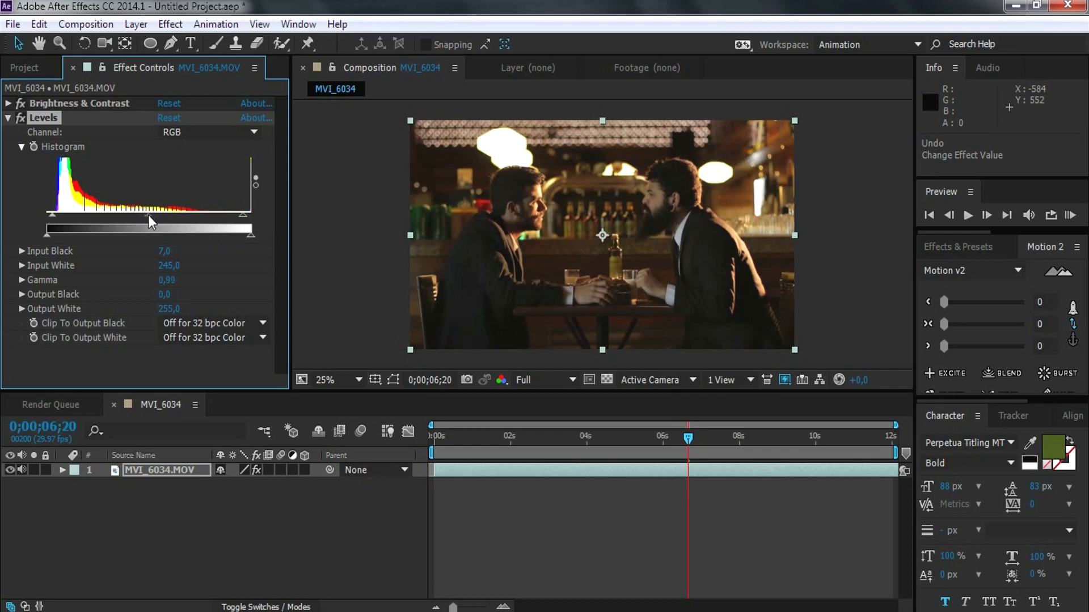
# Set the Levels gamma to 0.93 and collapse the effect's settings
pyautogui.click(174, 283)
pyautogui.click(235, 284)
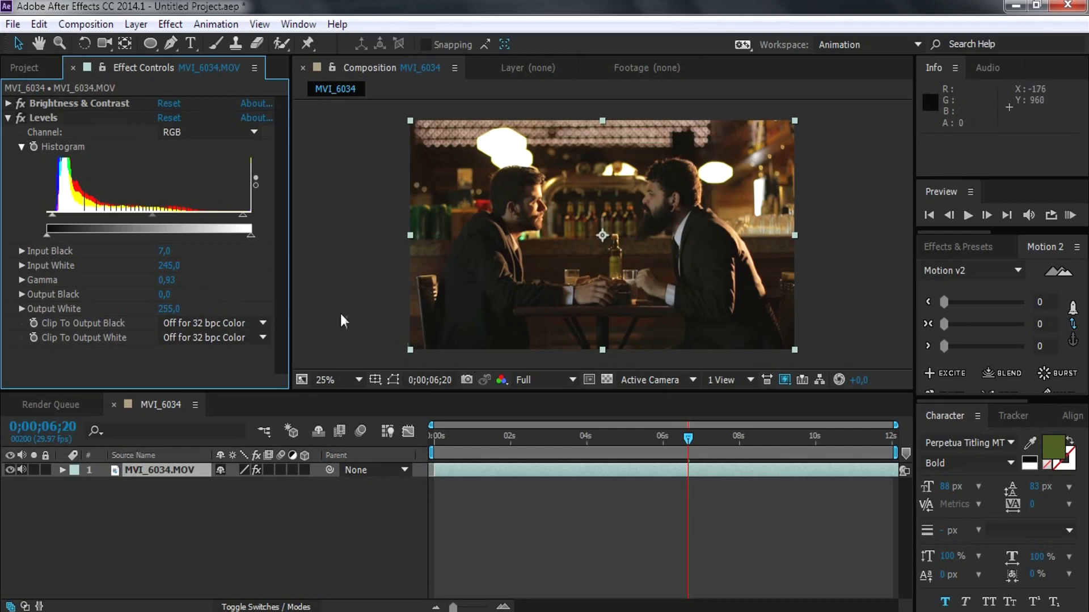
pyautogui.click(9, 118)
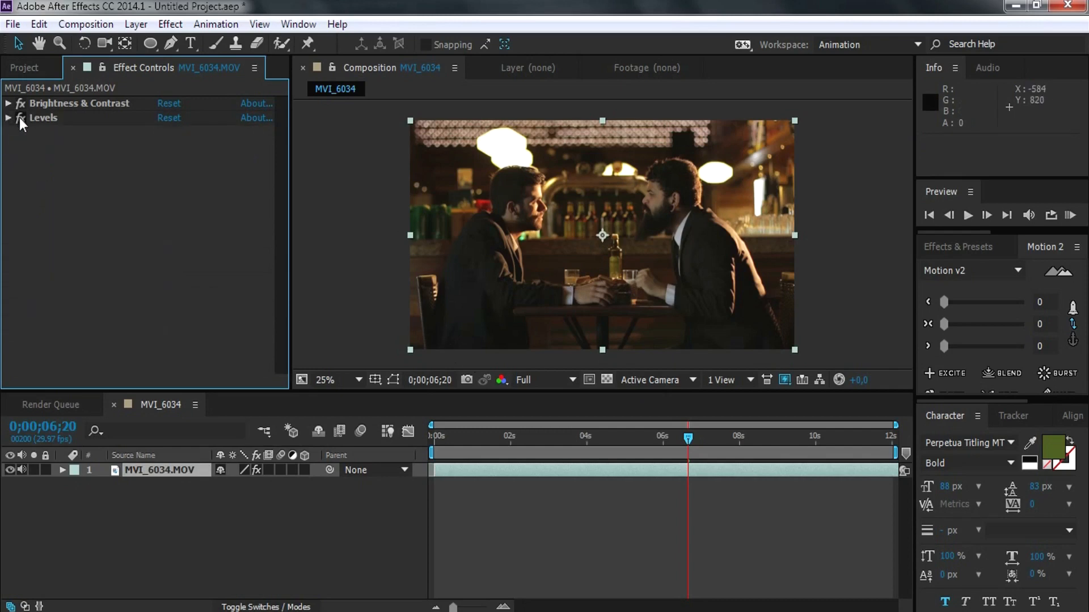
# Toggle the Brightness & Contrast and Levels effects to compare the footage before and after correction, leaving both on
pyautogui.click(21, 103)
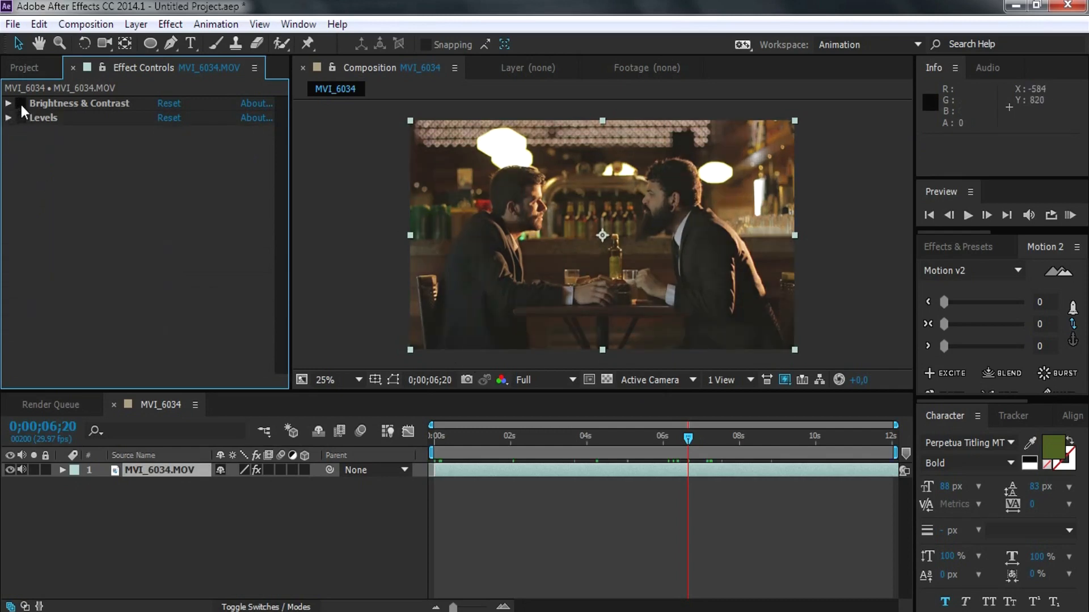
pyautogui.click(20, 103)
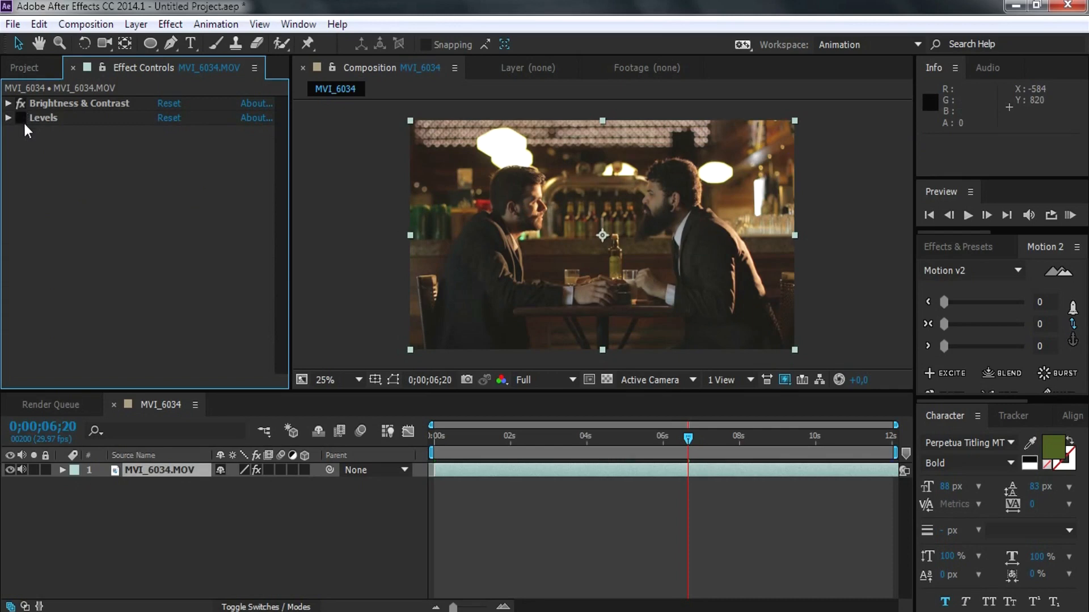
pyautogui.click(21, 118)
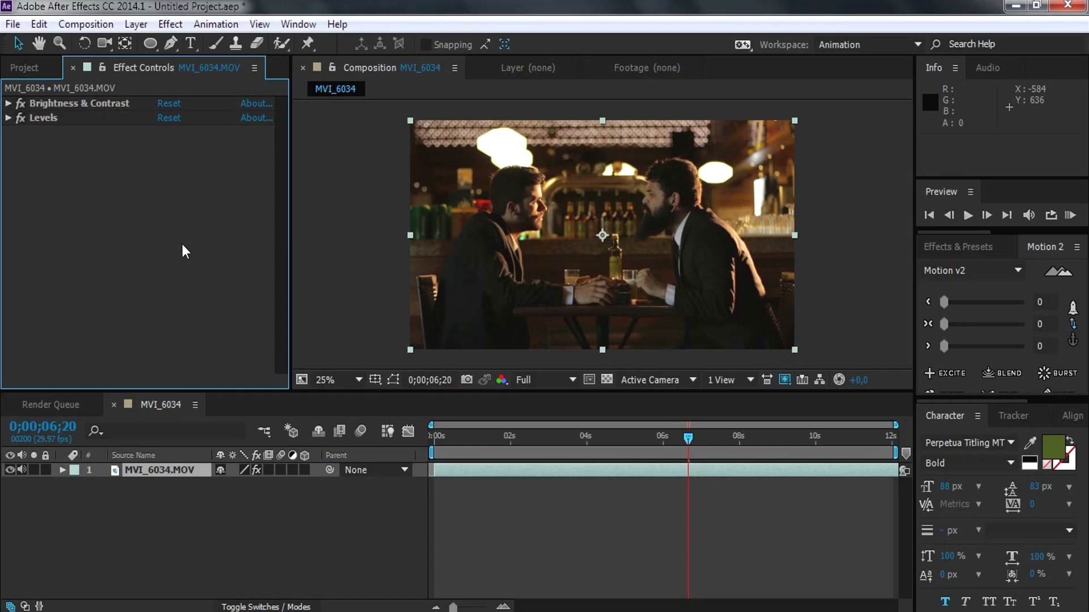
# Add a Curves color correction effect to the footage layer and choose its point-based curve tool
pyautogui.rightClick(60, 190)
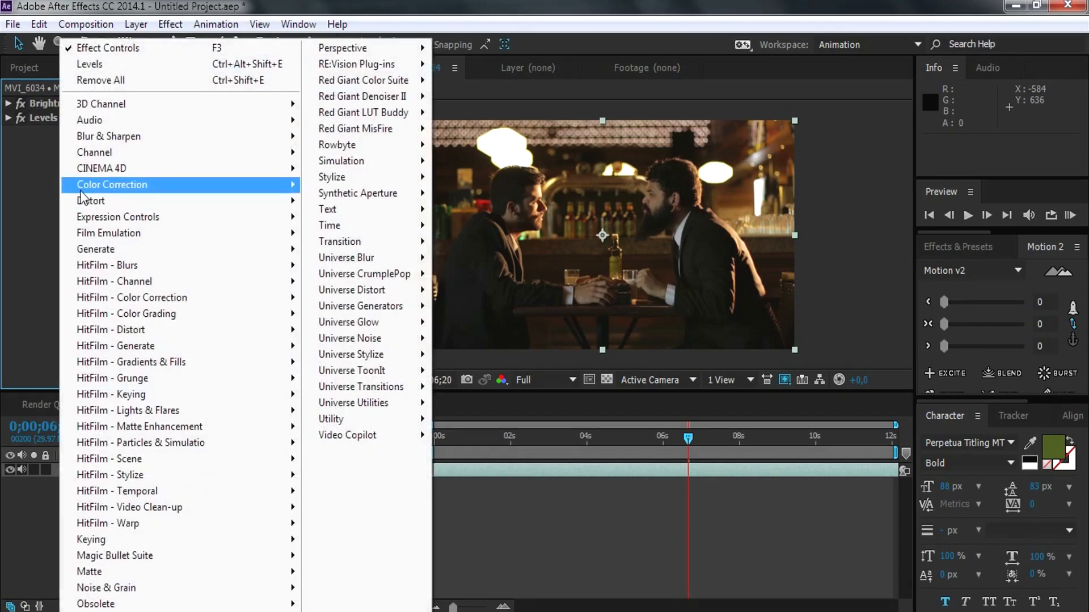
pyautogui.moveTo(88, 188)
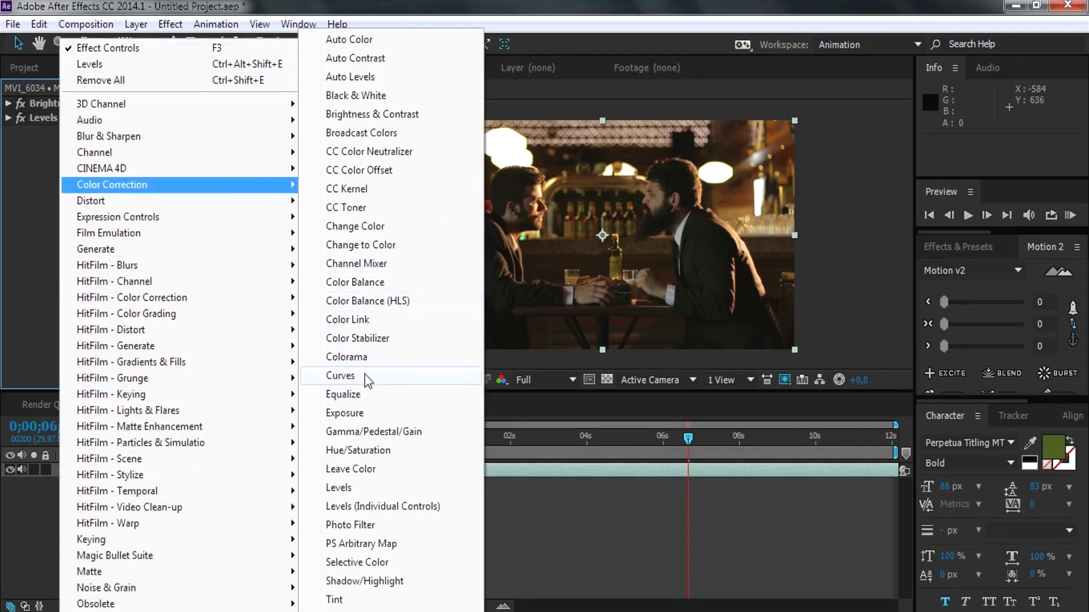
pyautogui.click(340, 376)
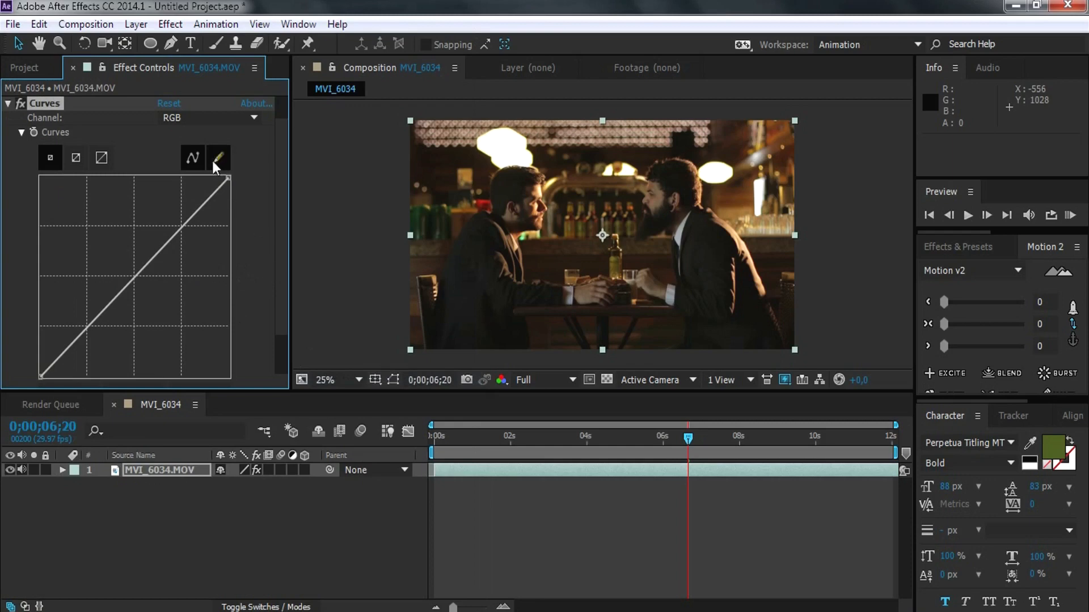
pyautogui.click(192, 157)
# Try bending the middle of the RGB curve to see its effect on the image, and undo it
pyautogui.moveTo(114, 299); pyautogui.dragTo(163, 296)
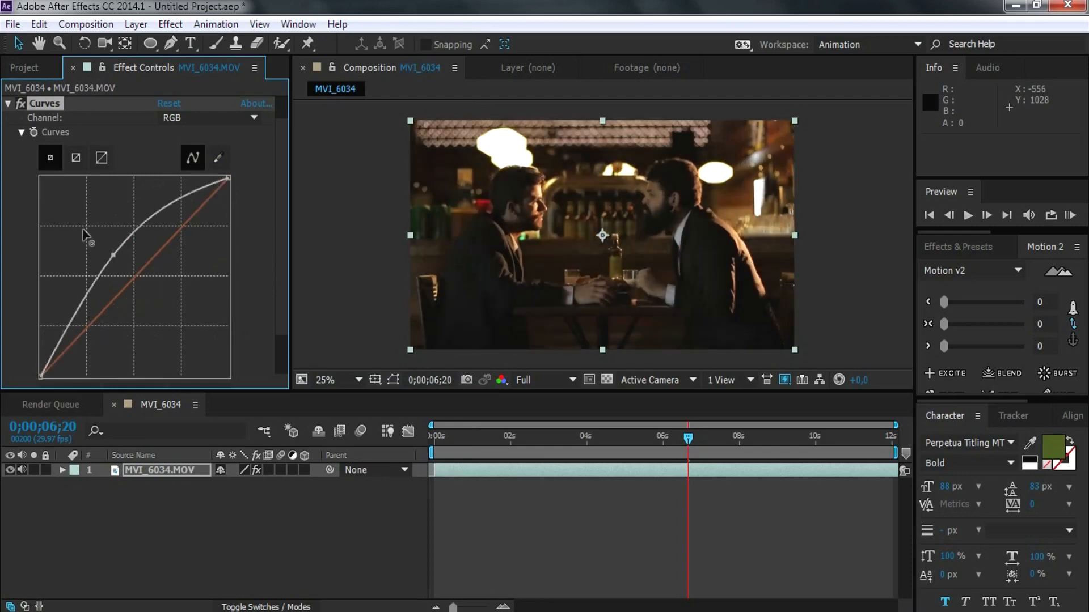
pyautogui.hotkey('ctrl', 'z')
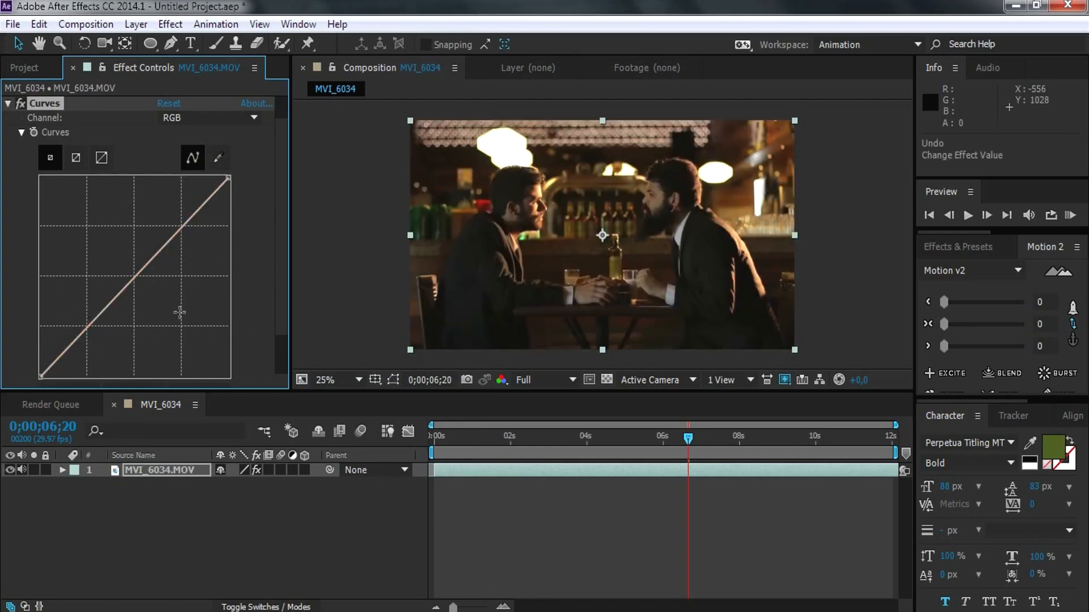
# Shape the RGB curve with slightly raised shadows, slightly lowered highlights and the black point moved a little inward
pyautogui.scroll(-2, 274, 318)
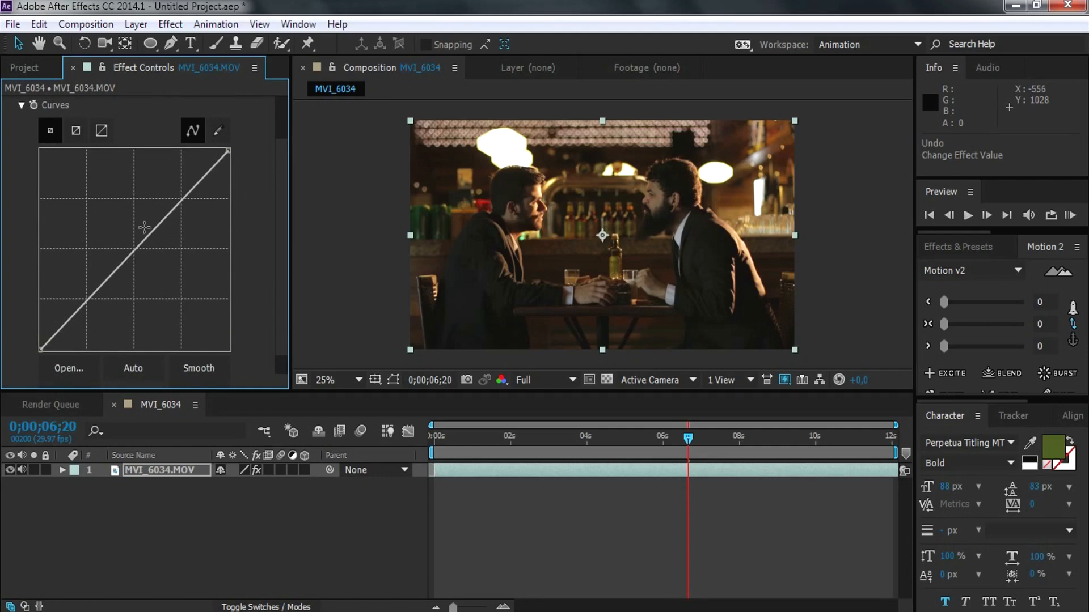
pyautogui.scroll(1, 283, 232)
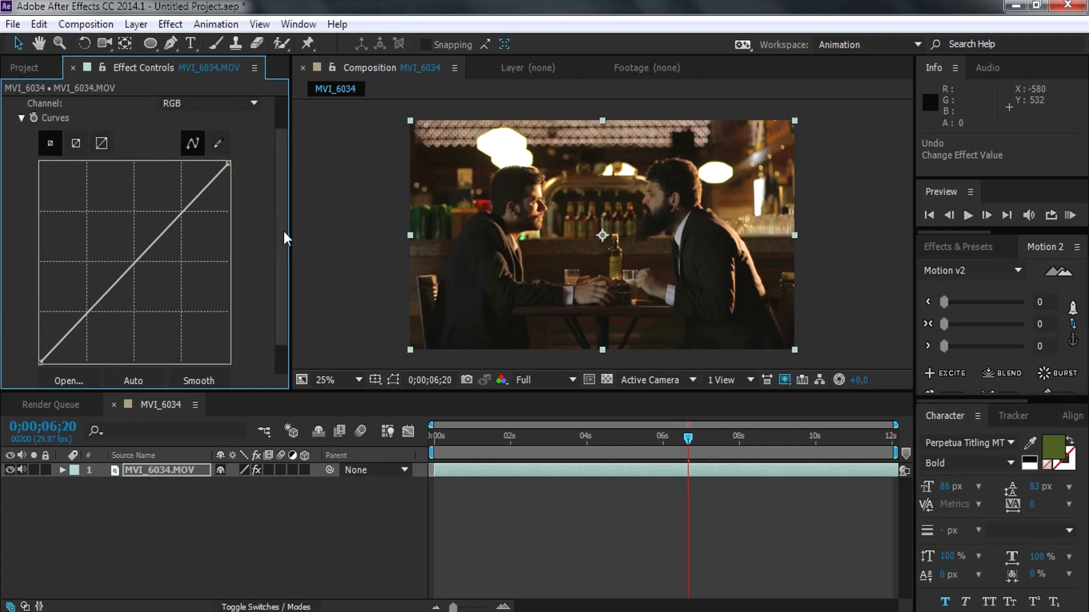
pyautogui.moveTo(120, 278)
pyautogui.mouseDown()
pyautogui.moveTo(134, 287)
pyautogui.moveTo(128, 272)
pyautogui.mouseUp()
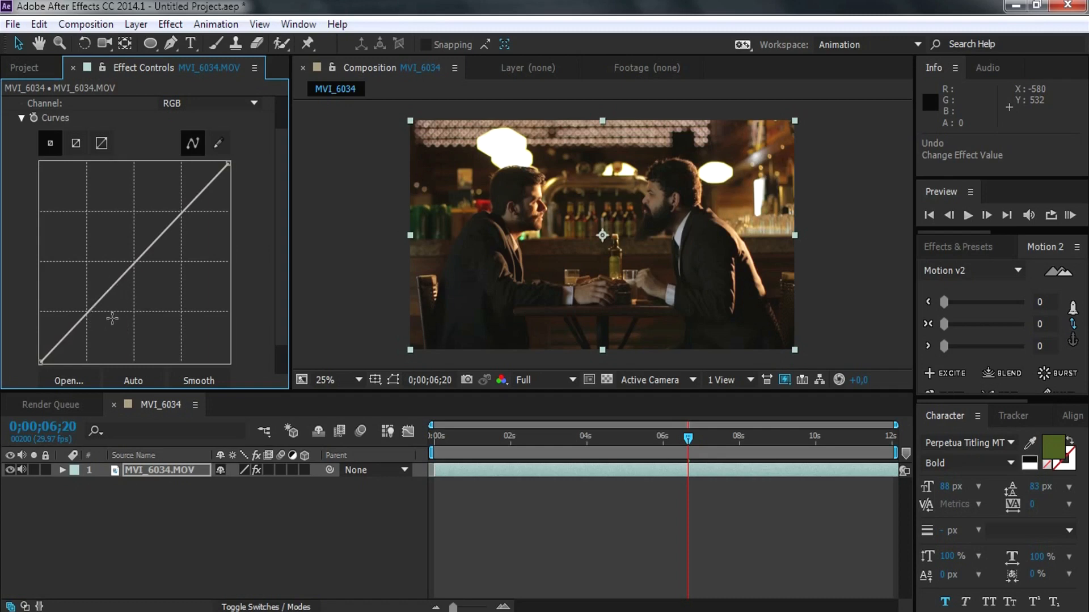
pyautogui.click(86, 311)
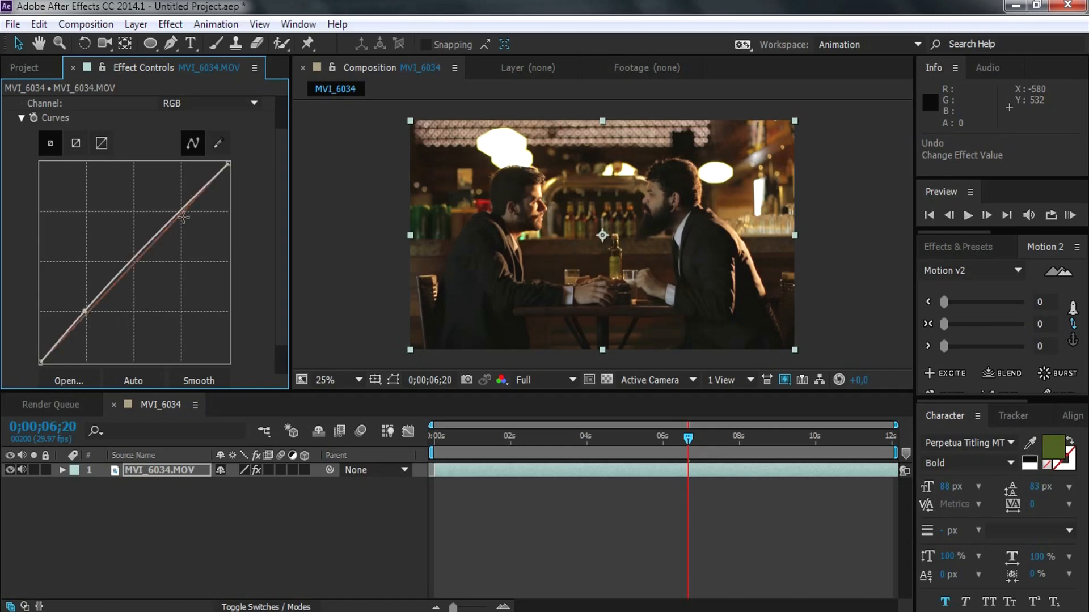
pyautogui.moveTo(83, 313); pyautogui.dragTo(87, 312)
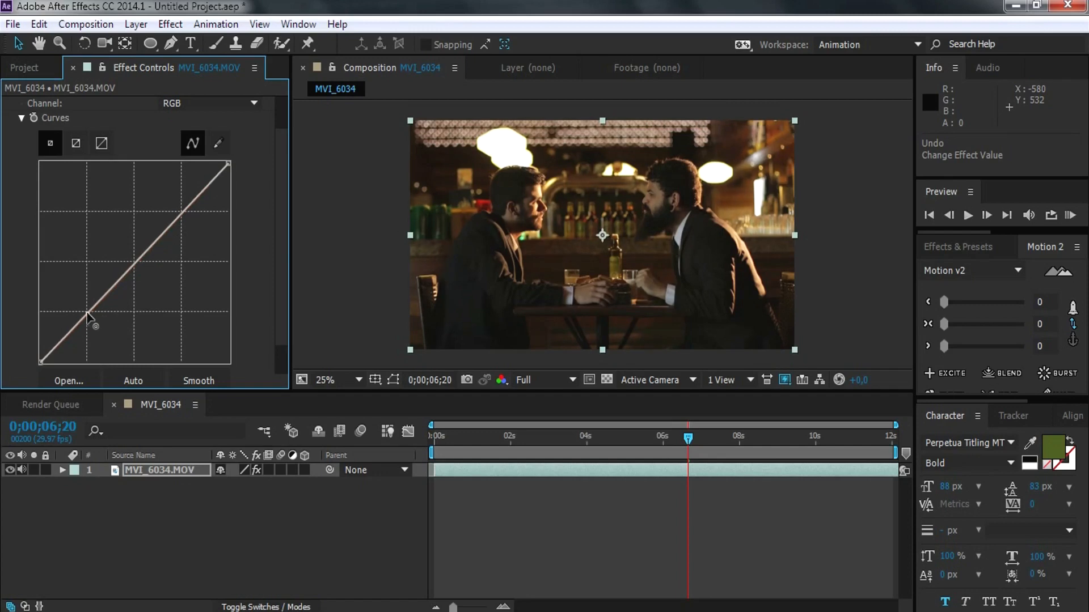
pyautogui.moveTo(86, 311); pyautogui.dragTo(80, 308)
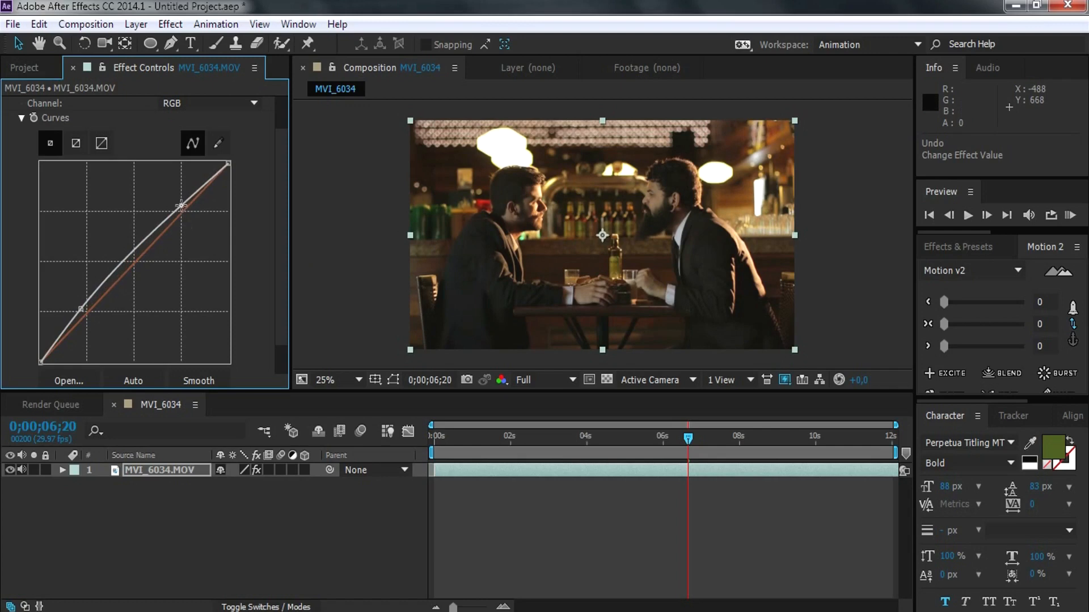
pyautogui.moveTo(182, 210)
pyautogui.mouseDown()
pyautogui.moveTo(202, 225)
pyautogui.moveTo(187, 209)
pyautogui.mouseUp()
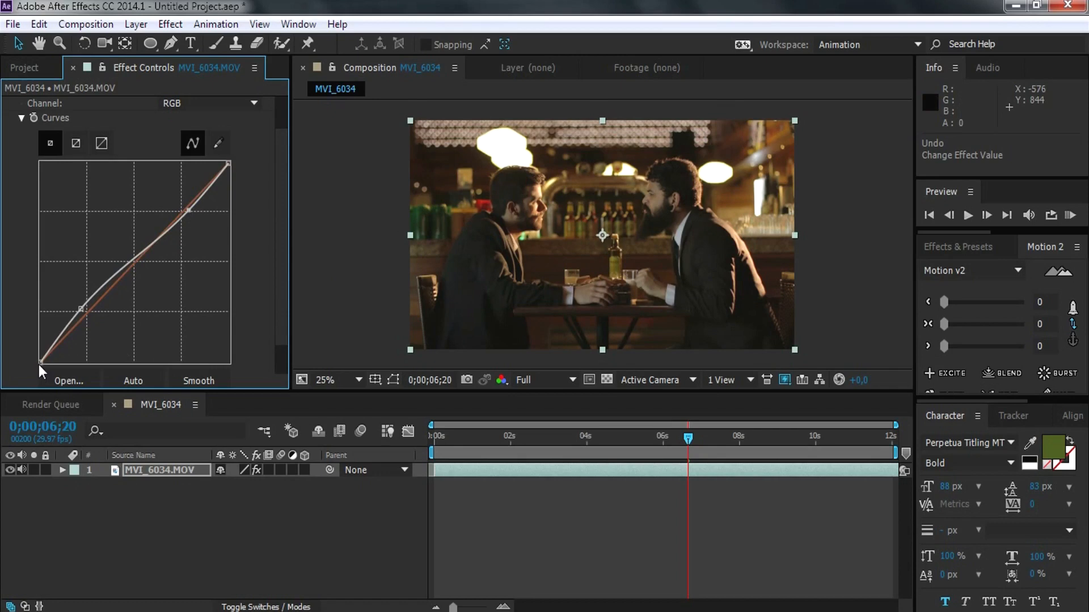
pyautogui.moveTo(41, 362); pyautogui.dragTo(45, 364)
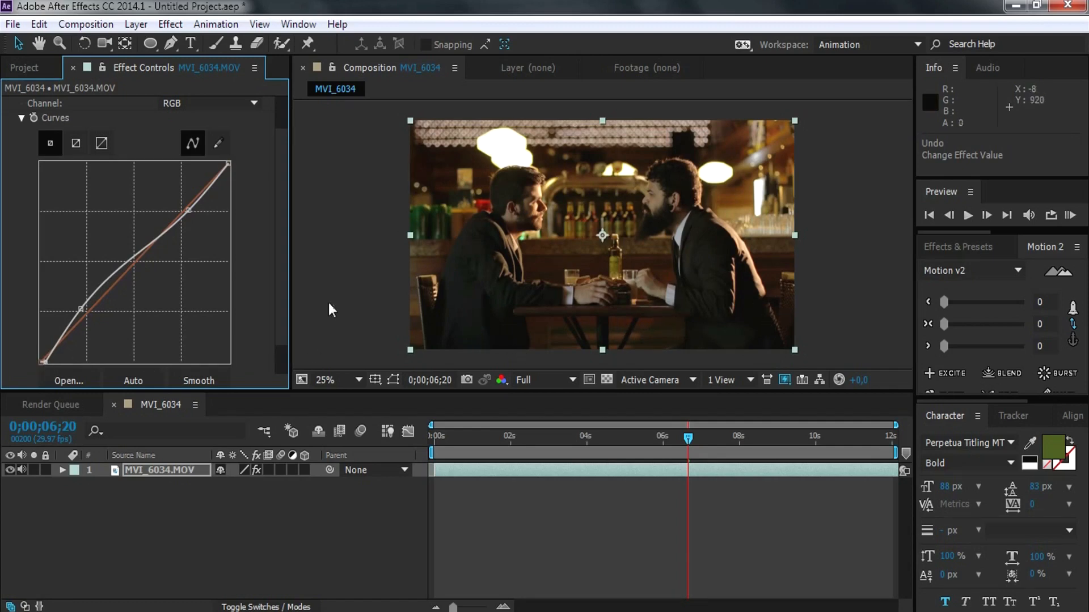
# Toggle the Curves effect to compare the footage with and without the RGB curve, leaving the effect on
pyautogui.scroll(3, 275, 311)
pyautogui.click(22, 136)
pyautogui.click(23, 137)
pyautogui.click(23, 137)
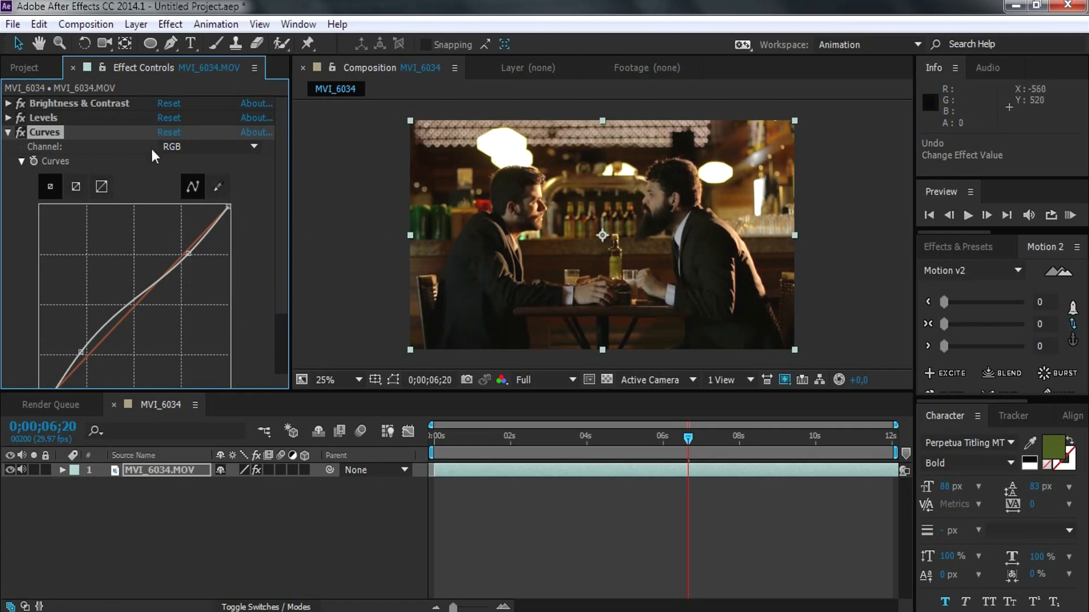
# On the Red channel curve, anchor a point at the lower quarter and move the black point inward along the baseline
pyautogui.click(229, 148)
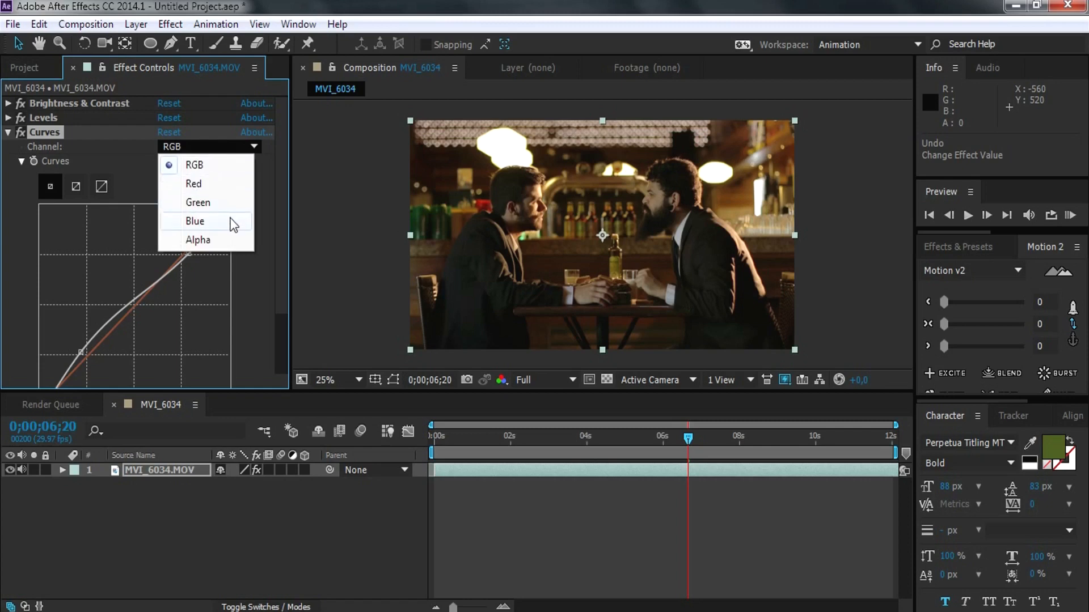
pyautogui.click(245, 183)
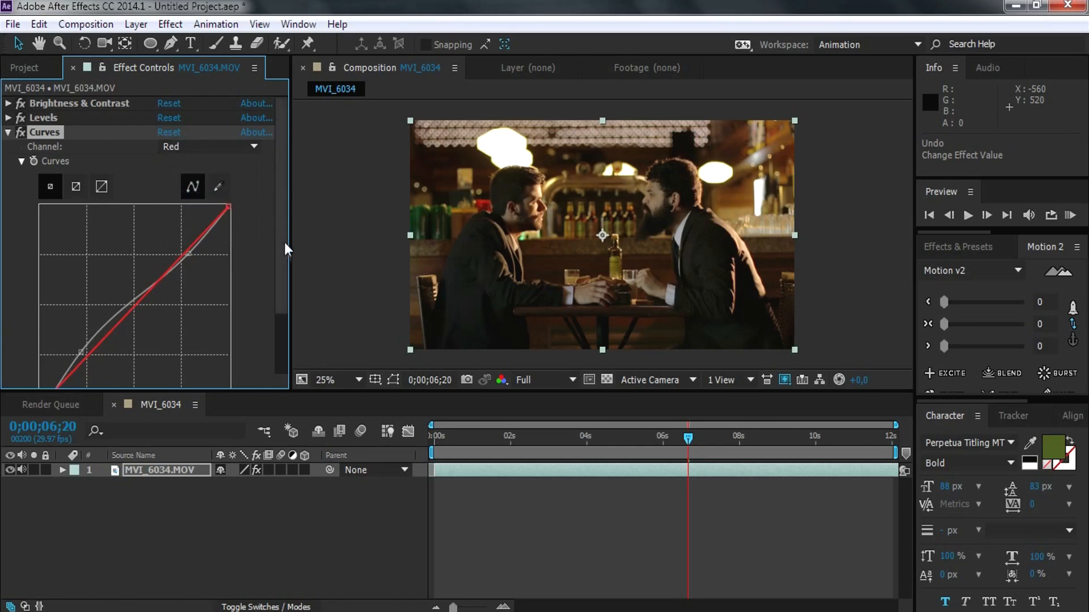
pyautogui.scroll(-2, 285, 298)
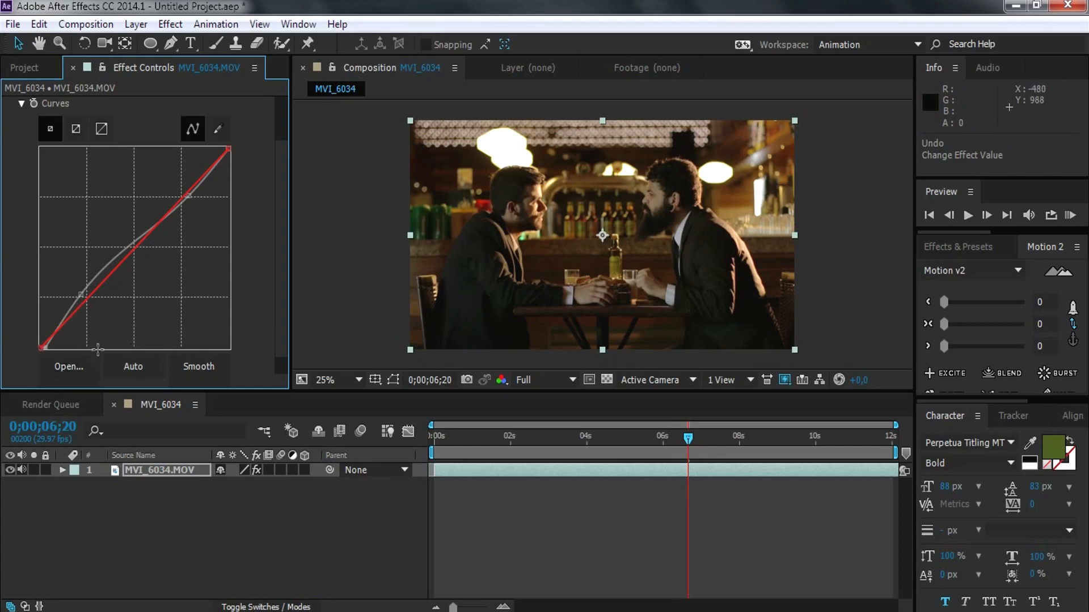
pyautogui.click(85, 295)
pyautogui.moveTo(41, 347); pyautogui.dragTo(47, 349)
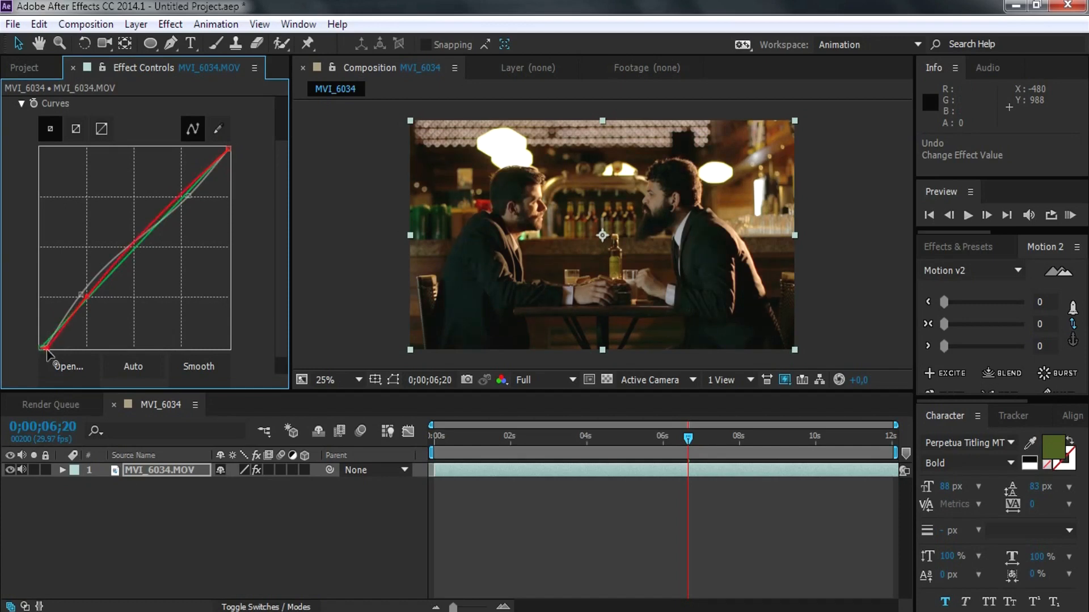
pyautogui.moveTo(45, 348); pyautogui.dragTo(54, 351)
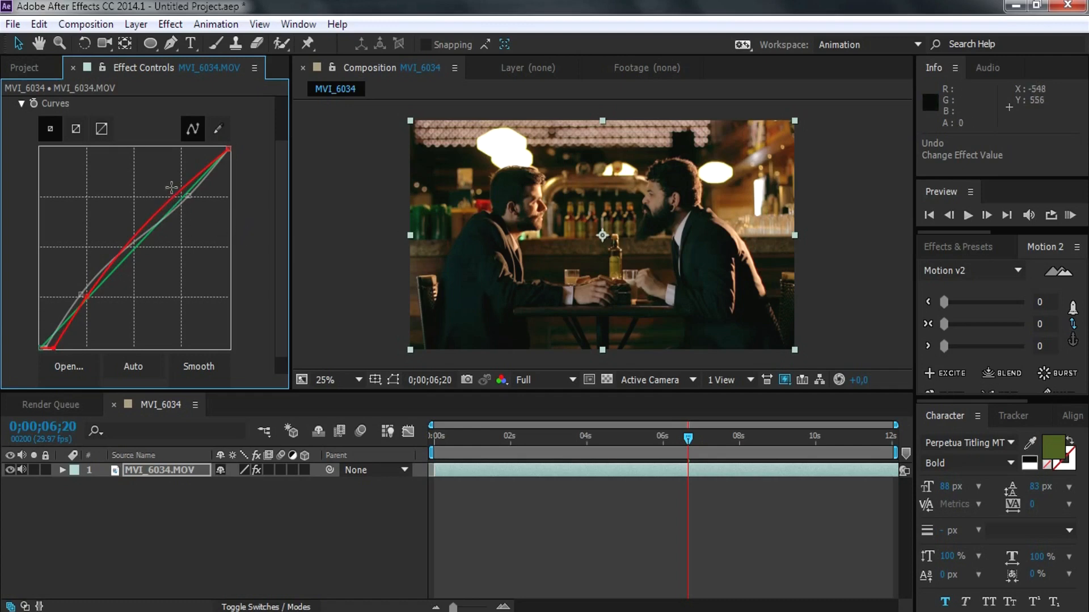
# Add an upper-quarter point to the Red curve and raise its midtones slightly above the diagonal
pyautogui.moveTo(179, 191)
pyautogui.mouseDown()
pyautogui.moveTo(190, 203)
pyautogui.moveTo(181, 193)
pyautogui.mouseUp()
pyautogui.moveTo(131, 245)
pyautogui.mouseDown()
pyautogui.moveTo(138, 250)
pyautogui.moveTo(131, 241)
pyautogui.mouseUp()
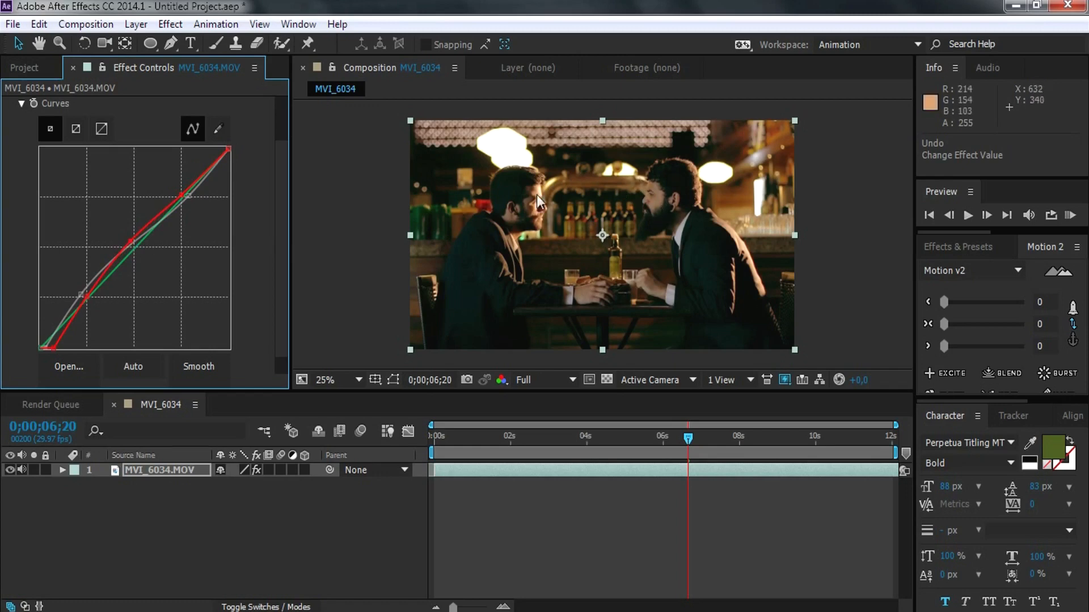
pyautogui.moveTo(116, 241)
pyautogui.mouseDown()
pyautogui.moveTo(135, 254)
pyautogui.moveTo(118, 242)
pyautogui.mouseUp()
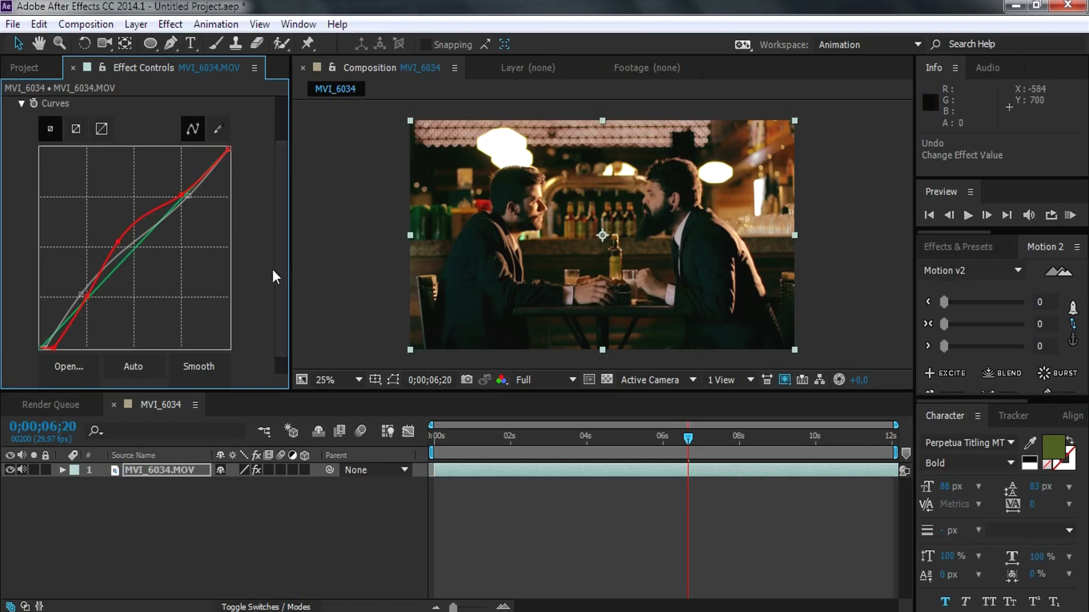
pyautogui.scroll(2, 270, 277)
pyautogui.moveTo(119, 276); pyautogui.dragTo(123, 283)
pyautogui.scroll(1, 248, 307)
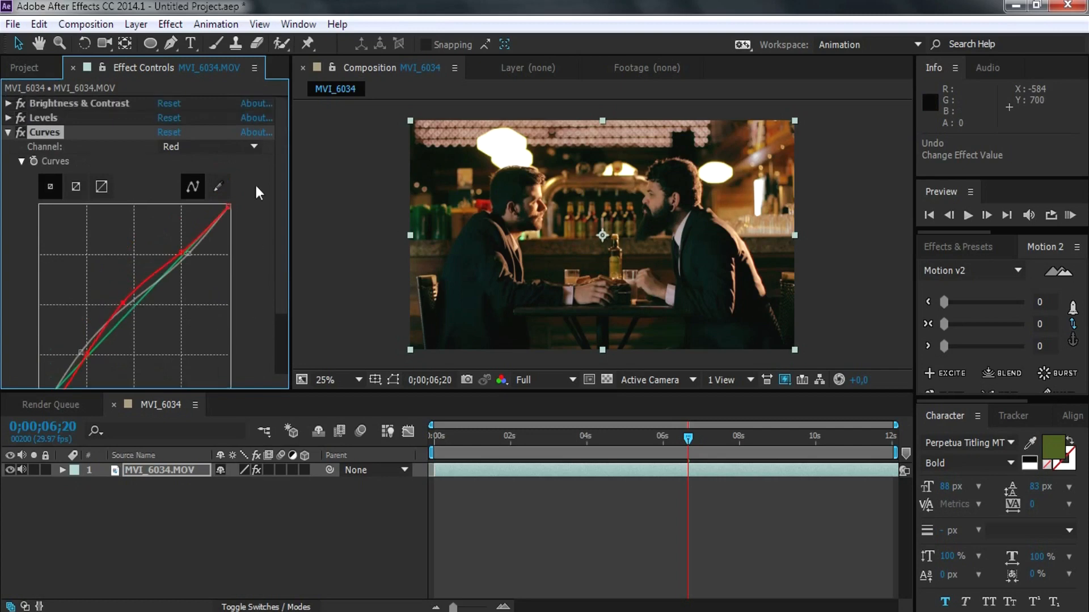
# On the Green channel curve, lower the lower-quarter point slightly and raise the upper-quarter point slightly
pyautogui.click(239, 148)
pyautogui.click(195, 202)
pyautogui.scroll(-4, 246, 258)
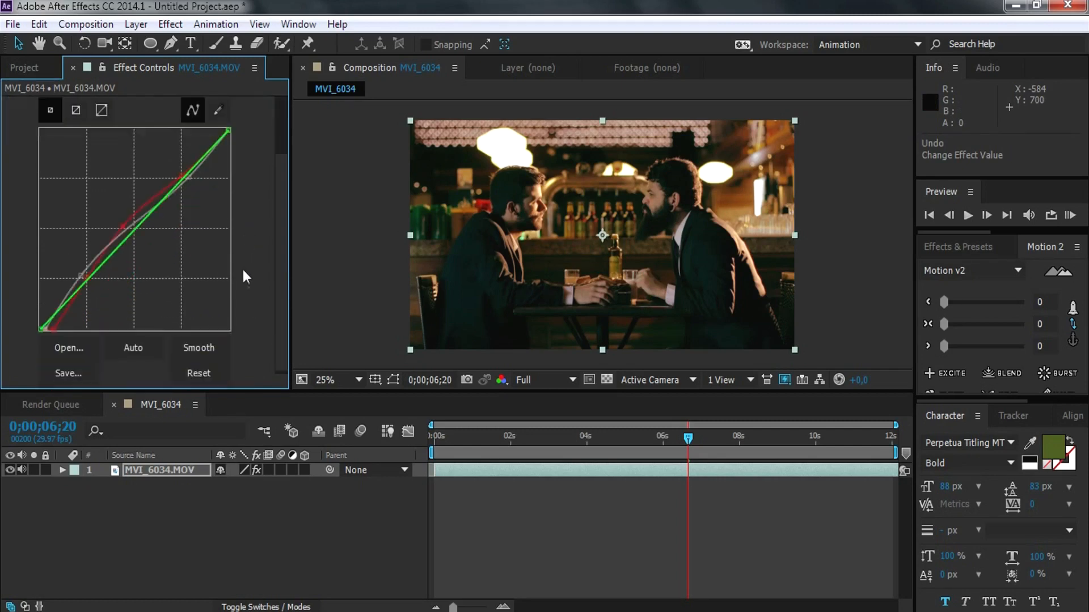
pyautogui.click(86, 278)
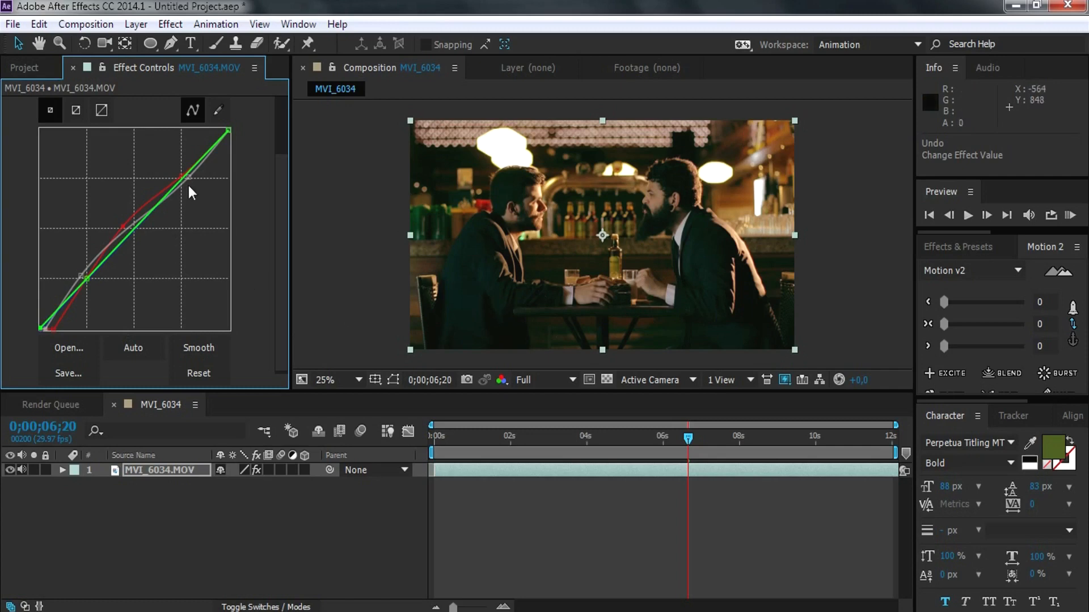
pyautogui.moveTo(90, 278)
pyautogui.mouseDown()
pyautogui.moveTo(98, 284)
pyautogui.moveTo(89, 281)
pyautogui.mouseUp()
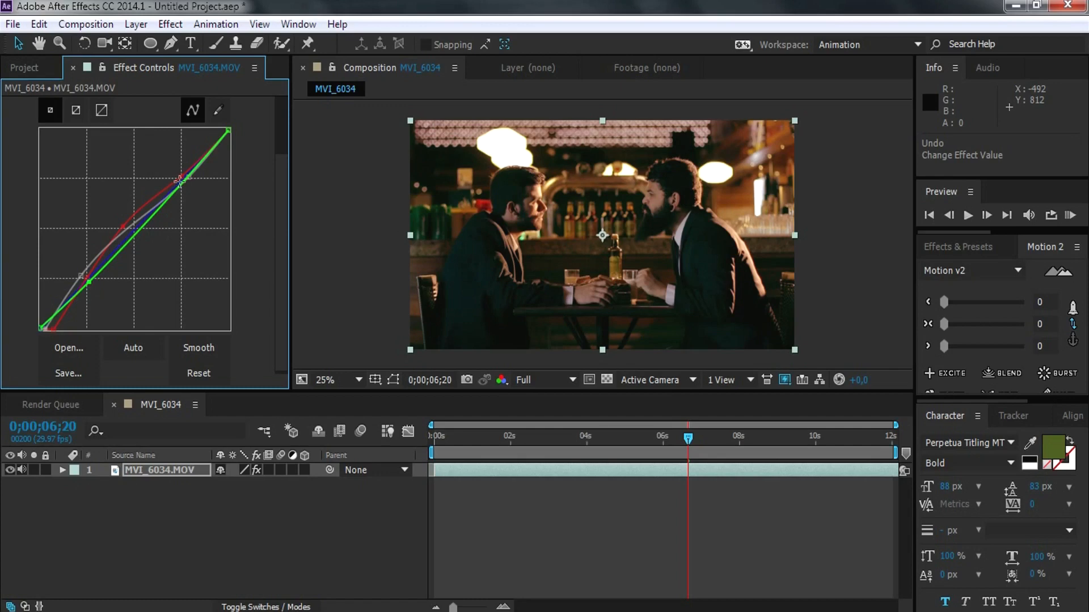
pyautogui.scroll(1, 181, 179)
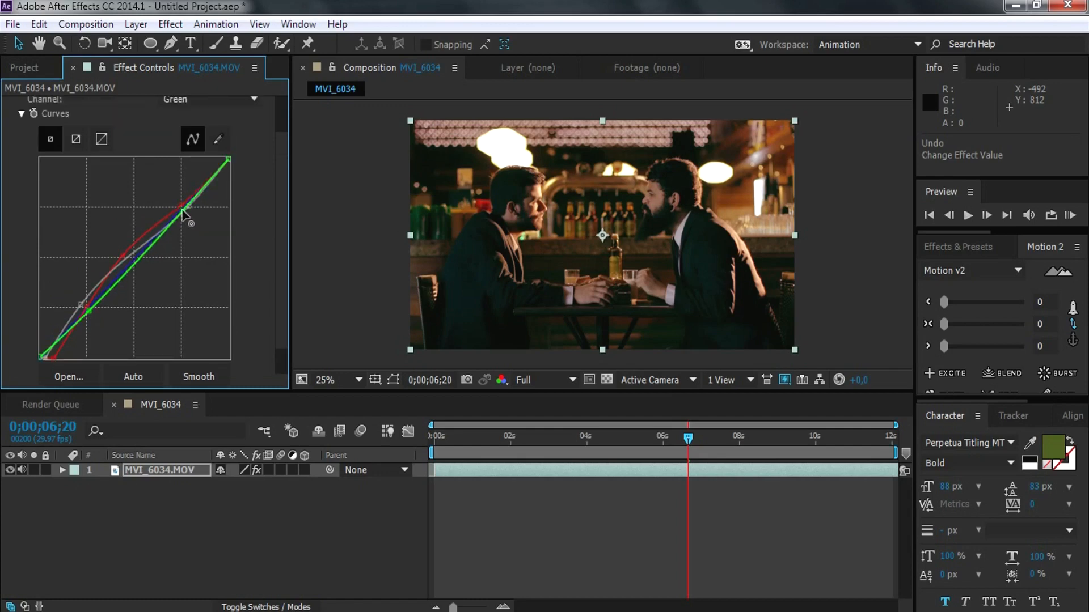
pyautogui.moveTo(182, 210); pyautogui.dragTo(178, 208)
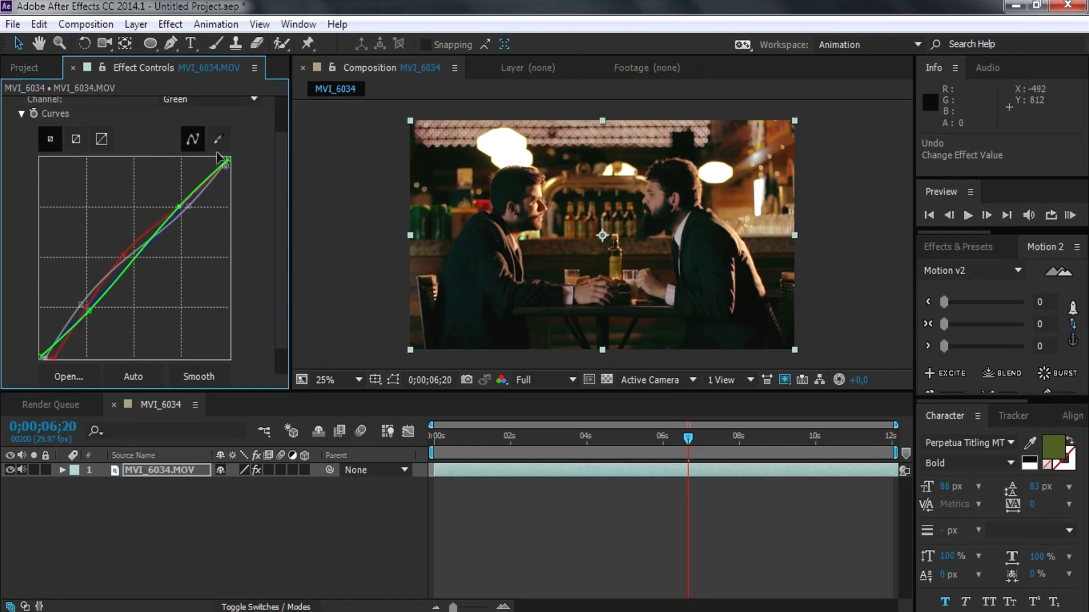
# On the Blue channel curve, anchor a point at the lower quarter and raise the black point slightly
pyautogui.click(240, 102)
pyautogui.click(222, 175)
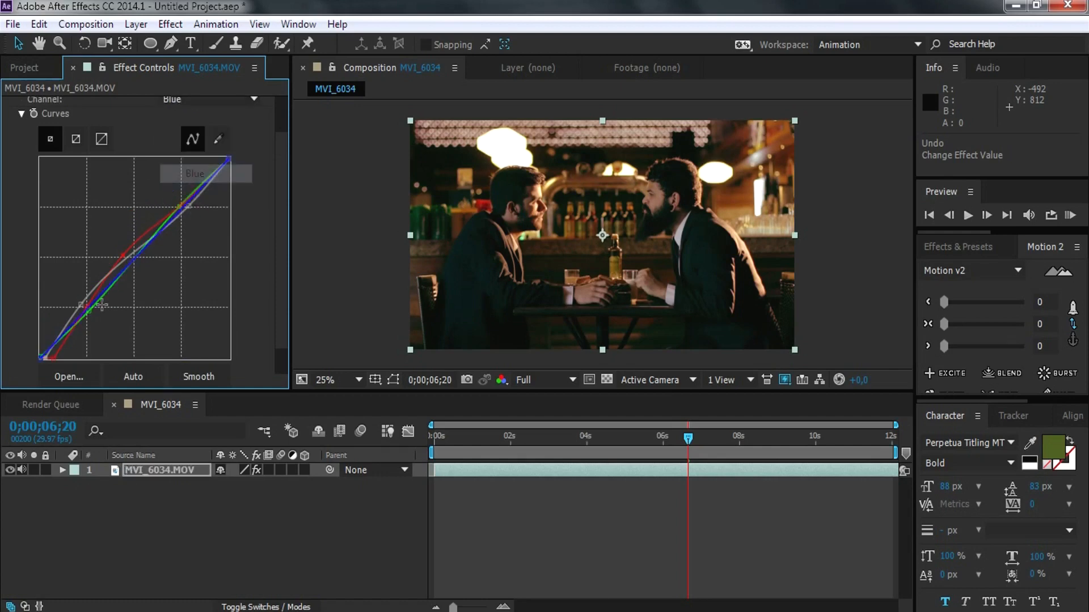
pyautogui.click(87, 309)
pyautogui.moveTo(40, 358); pyautogui.dragTo(42, 354)
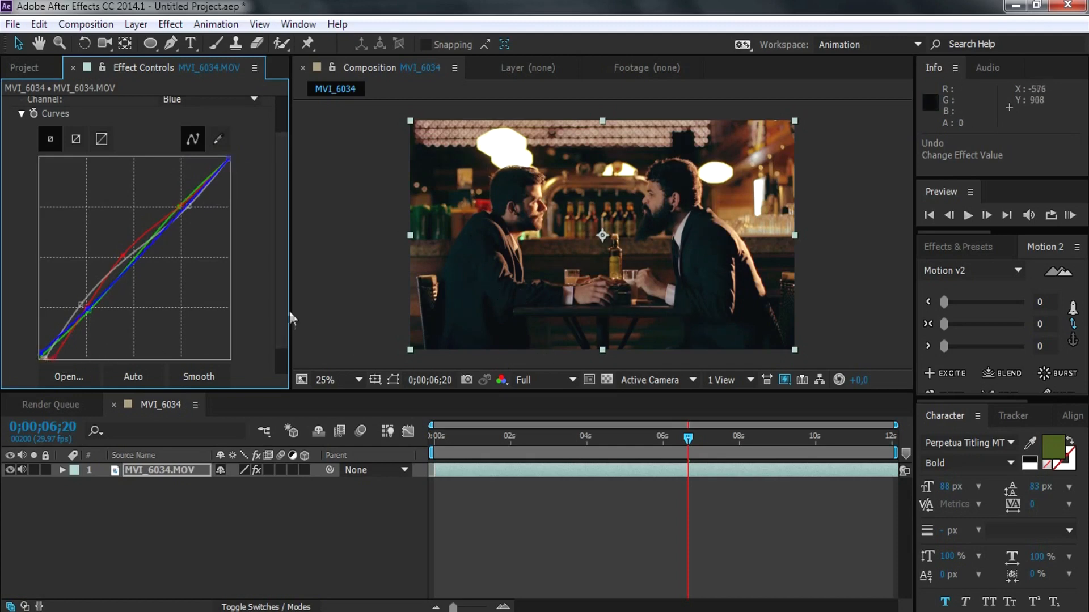
# Return to the Red channel curve, ease its midtone point back toward the diagonal and move the white point inward
pyautogui.scroll(2, 244, 298)
pyautogui.click(200, 147)
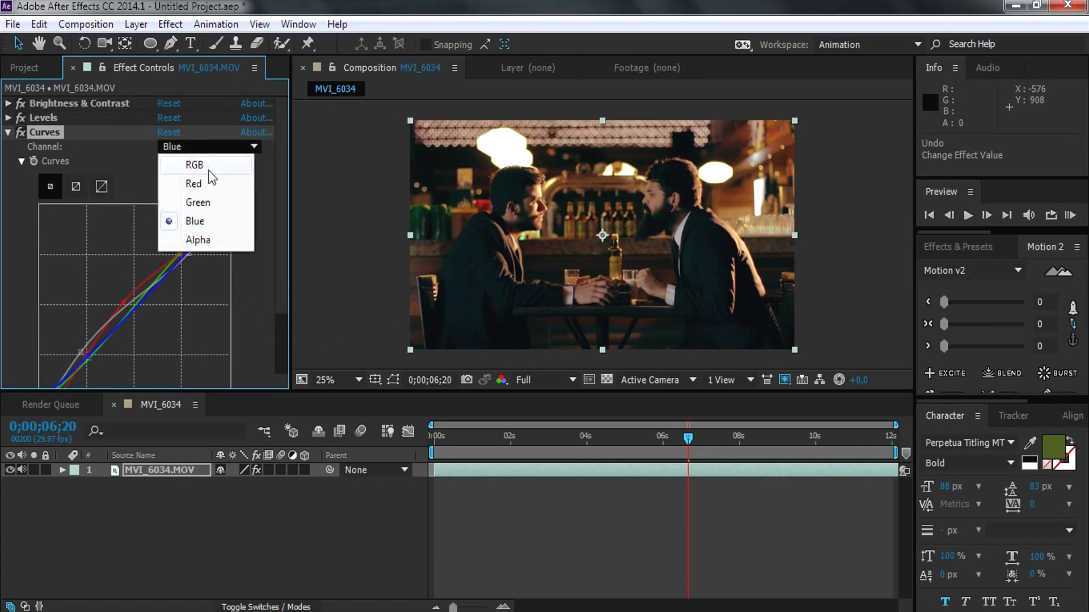
pyautogui.click(193, 183)
pyautogui.click(122, 304)
pyautogui.moveTo(122, 302); pyautogui.dragTo(127, 305)
pyautogui.moveTo(226, 206); pyautogui.dragTo(216, 206)
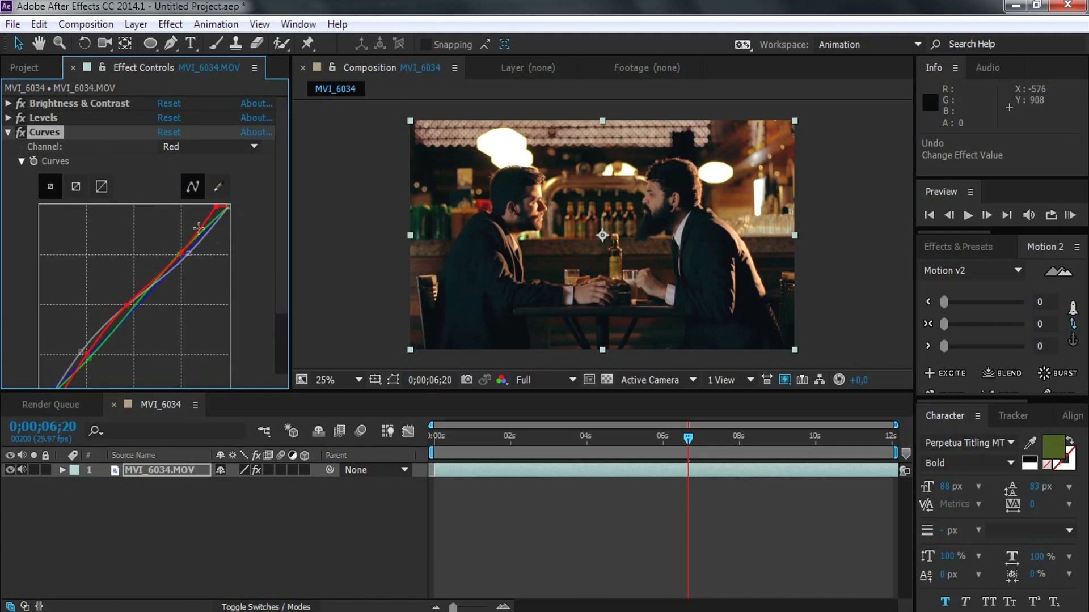
# Collapse the Curves effect's settings and toggle the effect to compare the footage before and after, leaving it on
pyautogui.click(199, 148)
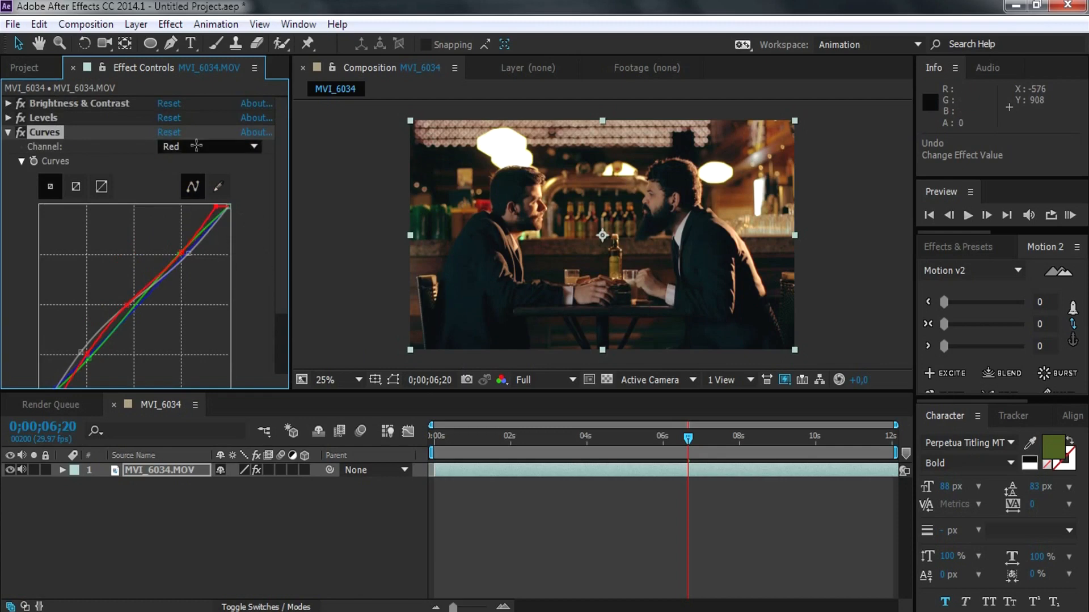
pyautogui.click(3, 136)
pyautogui.click(8, 134)
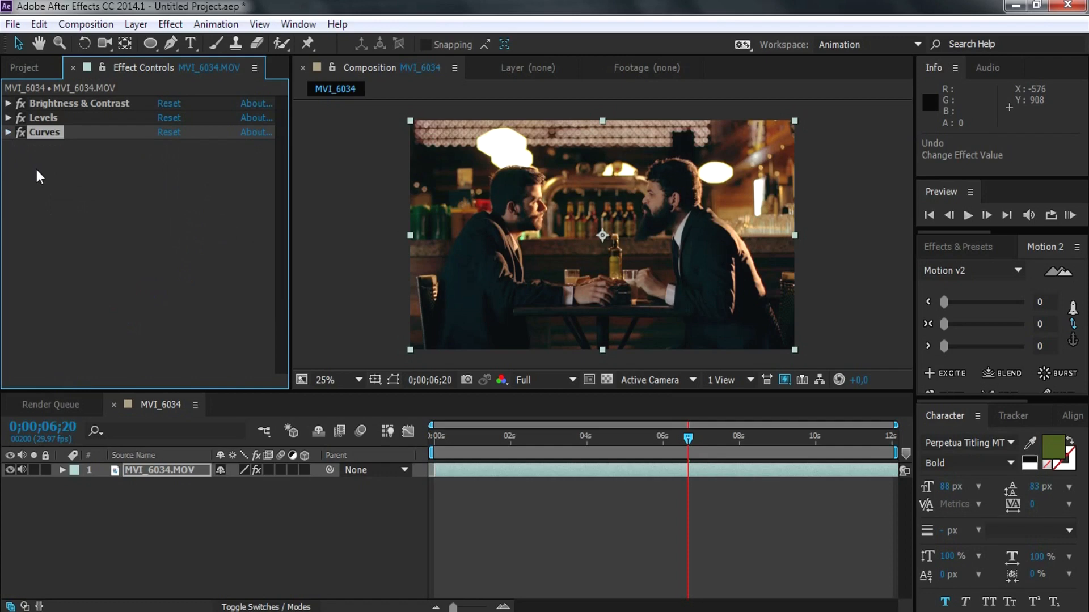
pyautogui.click(21, 134)
pyautogui.click(181, 341)
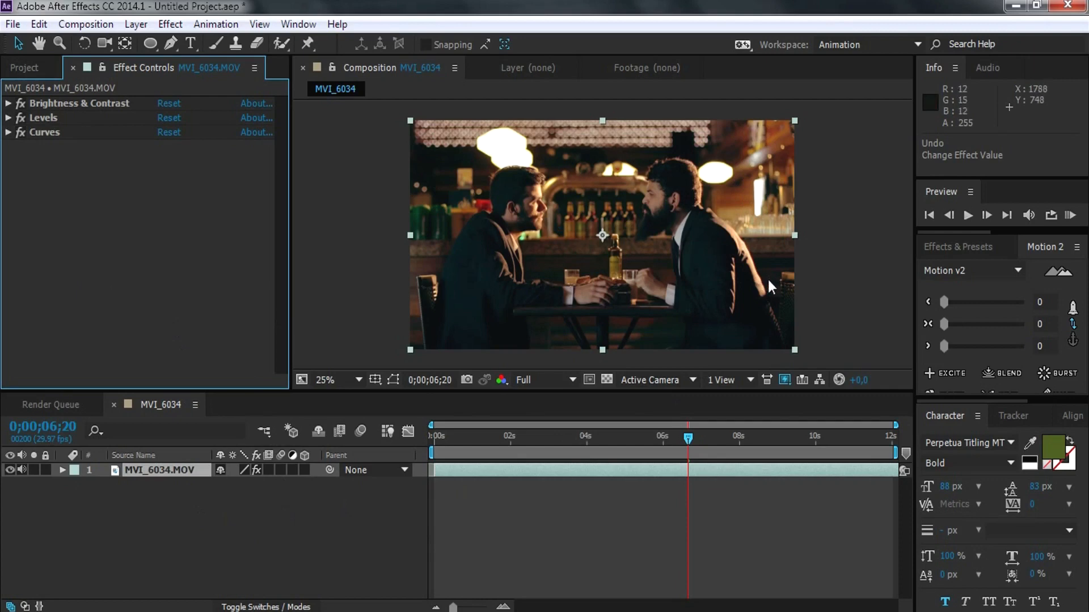
# Create a new adjustment layer above the MVI_6034.MOV footage layer
pyautogui.click(185, 517)
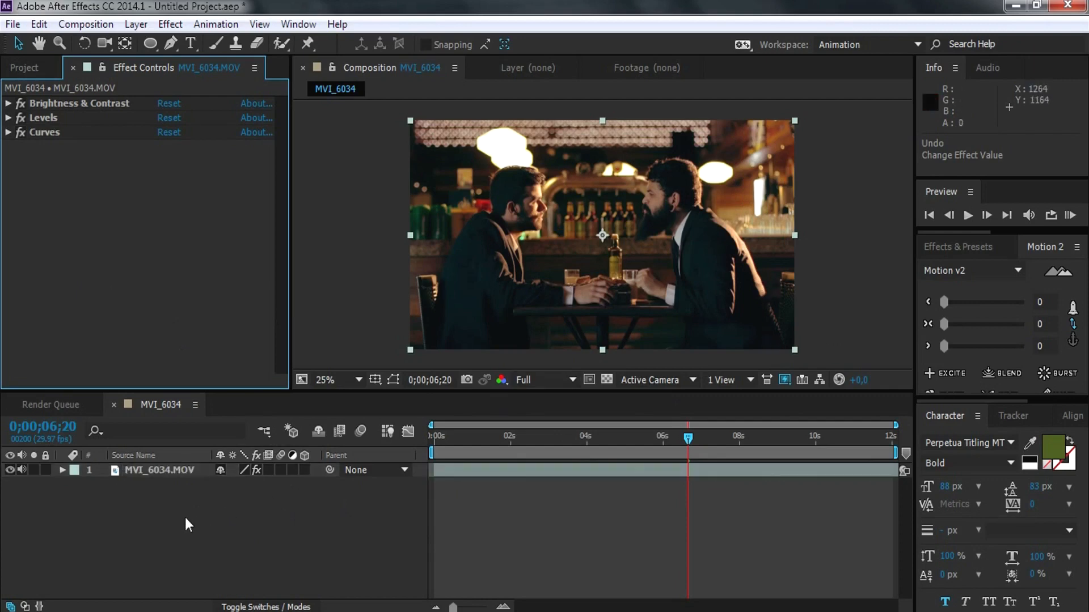
pyautogui.rightClick(122, 499)
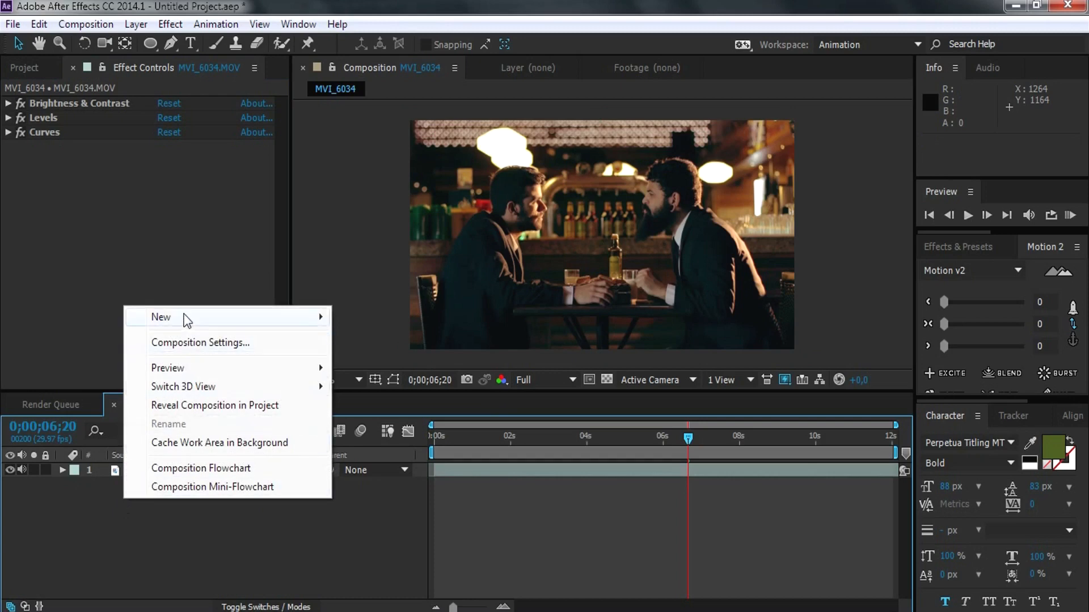
pyautogui.moveTo(186, 320)
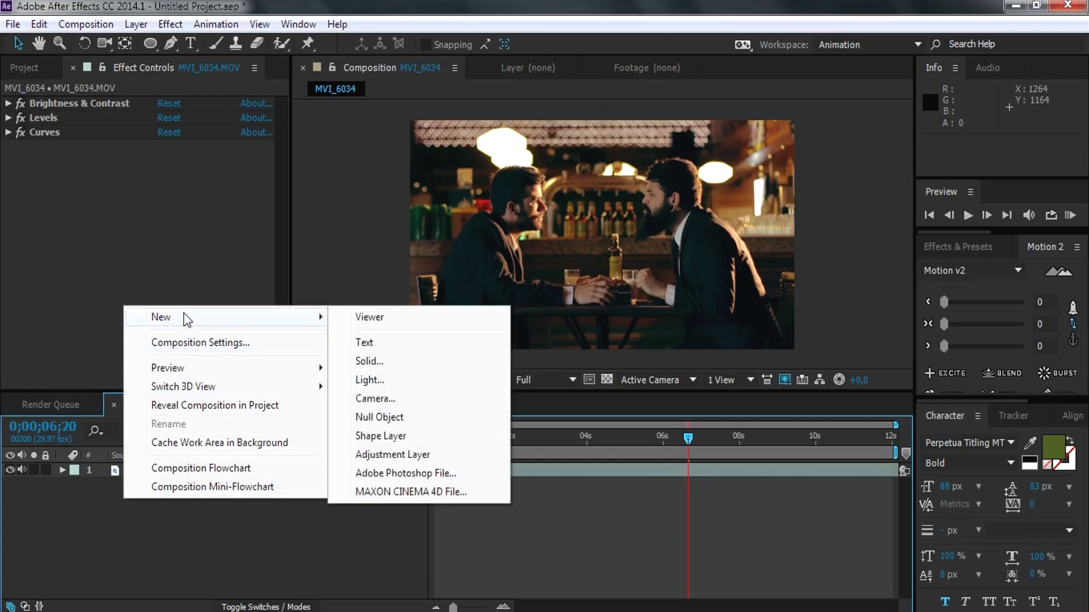
pyautogui.click(428, 460)
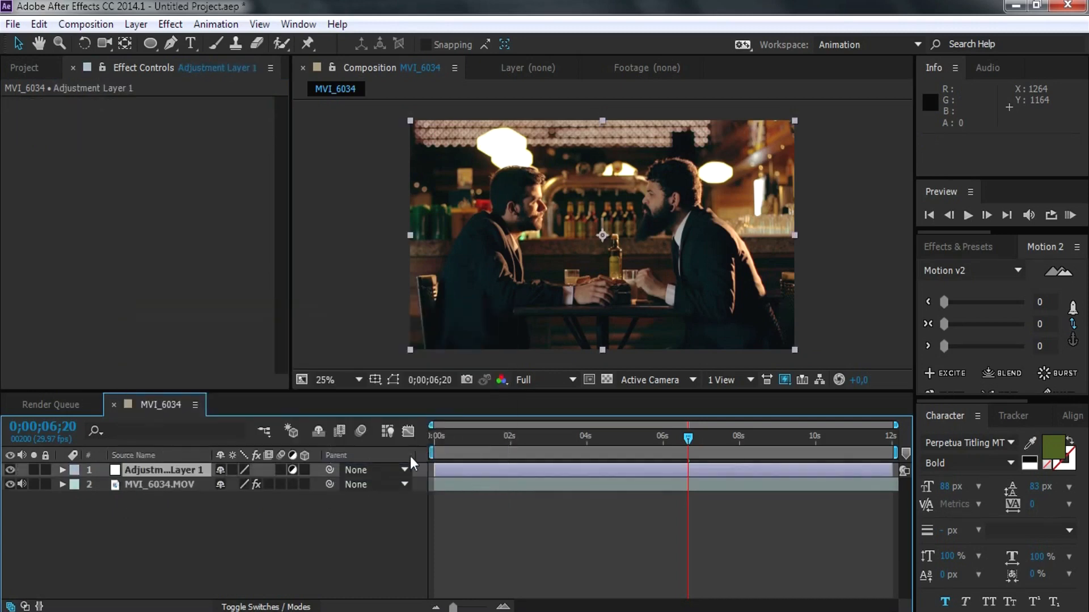
# Apply a Brightness & Contrast effect to the adjustment layer and raise its brightness to 73
pyautogui.rightClick(117, 220)
pyautogui.moveTo(193, 187)
pyautogui.click(463, 114)
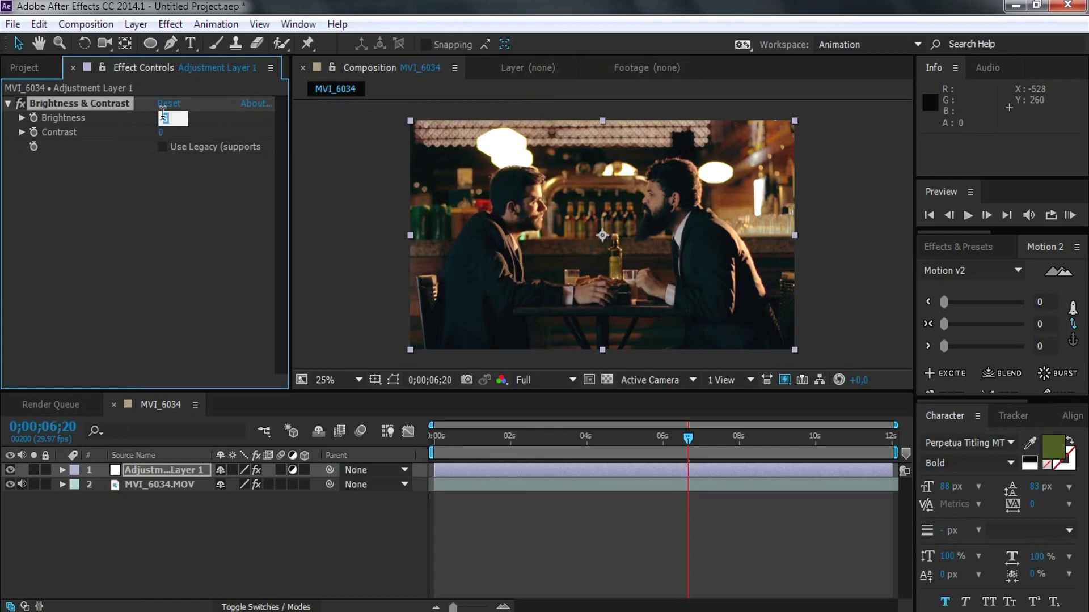
pyautogui.moveTo(163, 122); pyautogui.dragTo(208, 115)
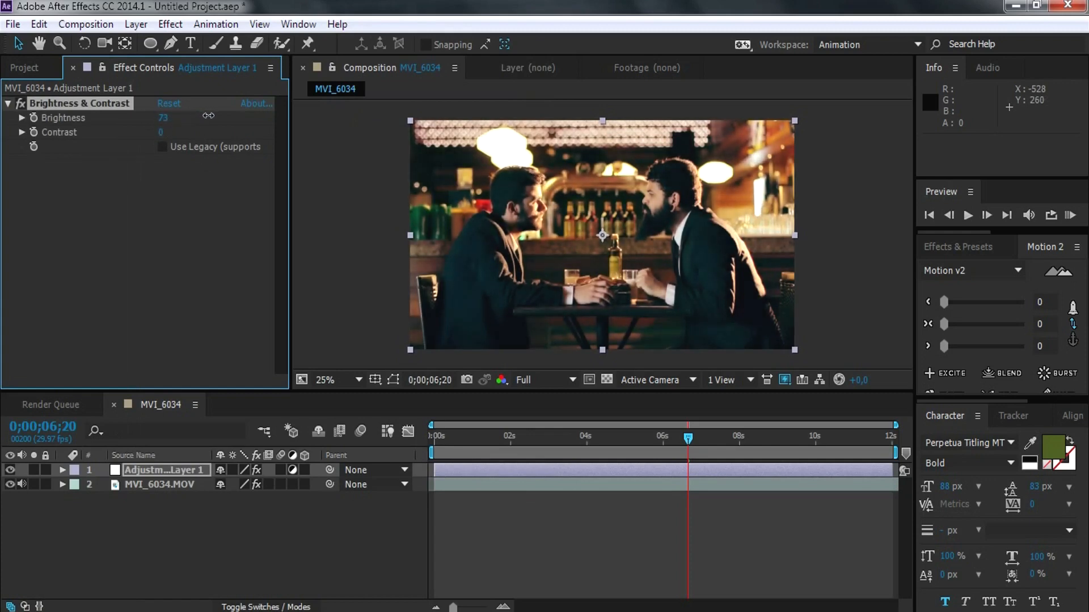
# Set the brightness of the adjustment layer's Brightness & Contrast effect to 30
pyautogui.moveTo(209, 117); pyautogui.dragTo(197, 113)
pyautogui.click(163, 118)
pyautogui.write('30')
pyautogui.press('Return')
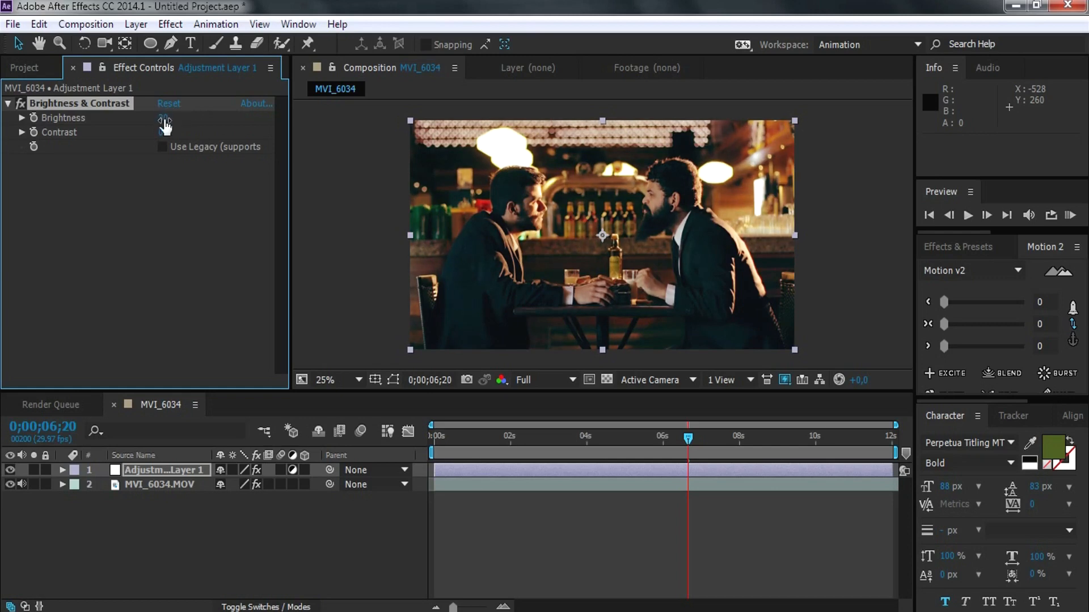
pyautogui.click(220, 218)
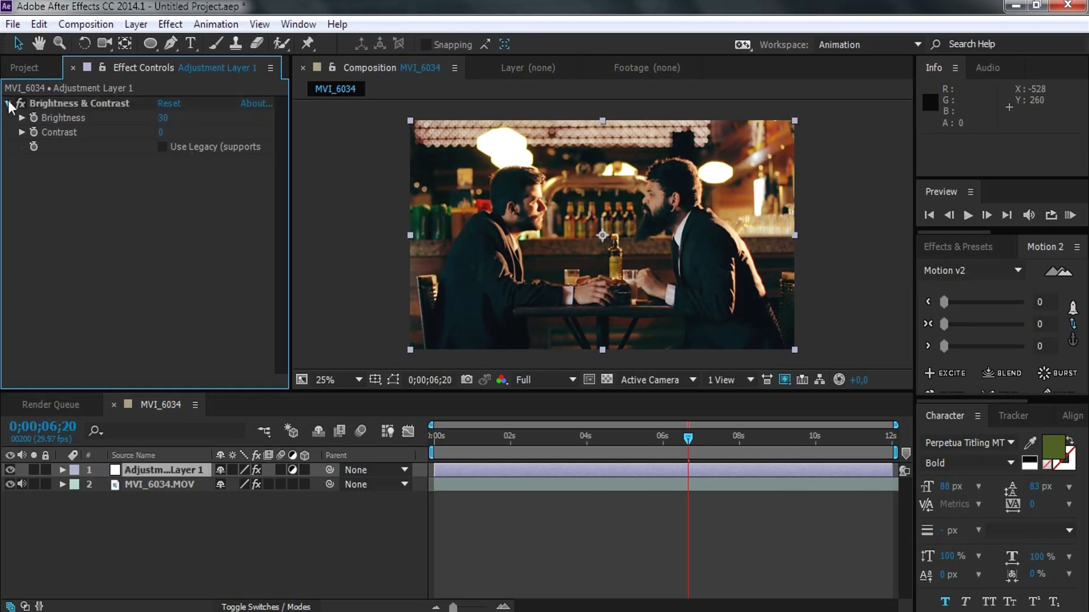
# Fine-tune the adjustment layer's Brightness & Contrast effect with a value of -21 and collapse its settings
pyautogui.write('-21')
pyautogui.press('Return')
pyautogui.click(150, 176)
pyautogui.click(9, 105)
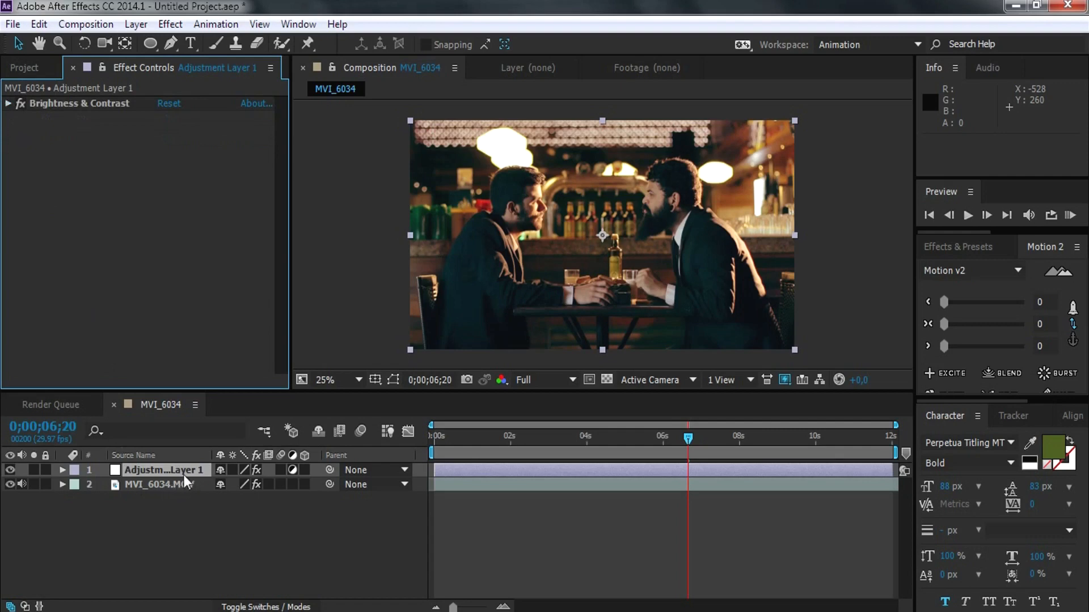
# Start a Pen tool mask on the adjustment layer, outlining the man beside the red light from the frame's lower edge to the bottle
pyautogui.click(147, 467)
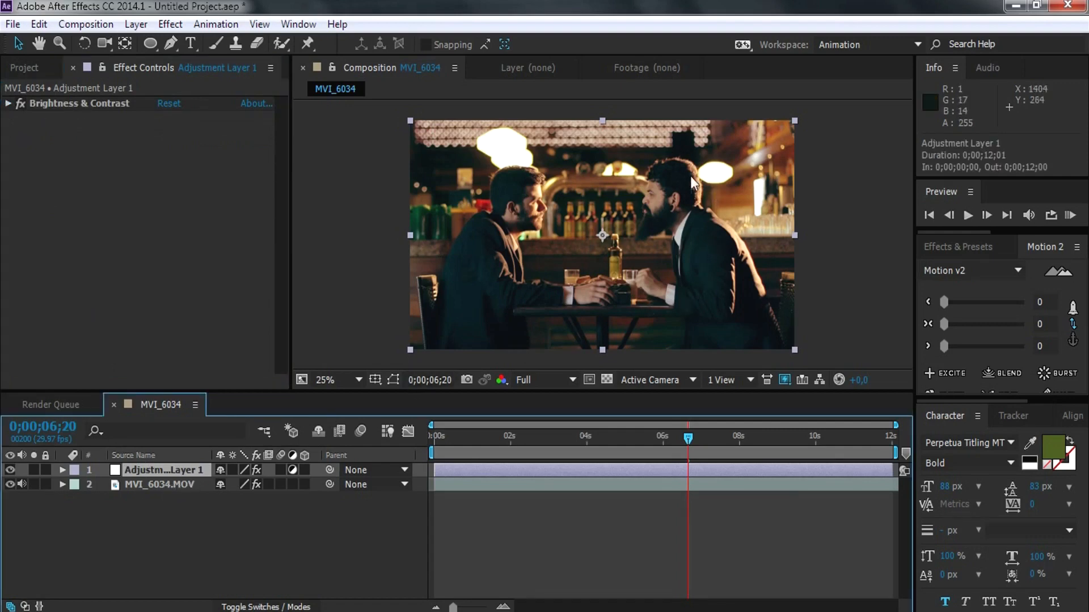
pyautogui.click(171, 45)
pyautogui.click(419, 354)
pyautogui.moveTo(461, 204); pyautogui.dragTo(487, 201)
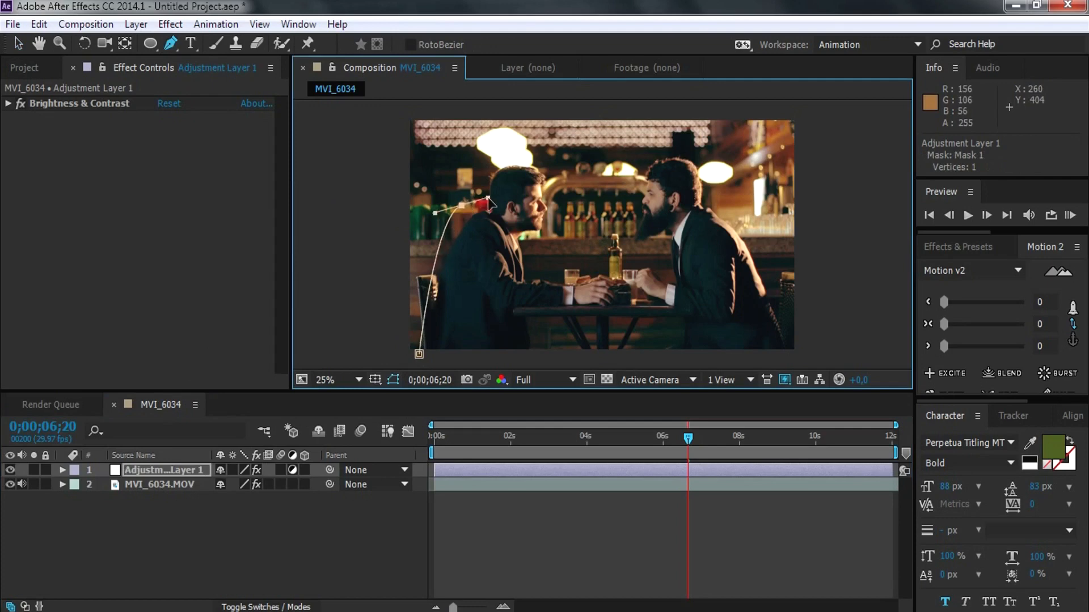
pyautogui.click(489, 161)
pyautogui.click(546, 150)
pyautogui.moveTo(557, 230); pyautogui.dragTo(545, 252)
pyautogui.click(551, 264)
pyautogui.click(592, 254)
# Continue the mask path from the bottle up around the bearded man's face, over his head and behind his shoulder
pyautogui.click(652, 260)
pyautogui.click(631, 240)
pyautogui.moveTo(631, 158); pyautogui.dragTo(689, 148)
pyautogui.click(709, 155)
pyautogui.click(735, 202)
pyautogui.click(774, 258)
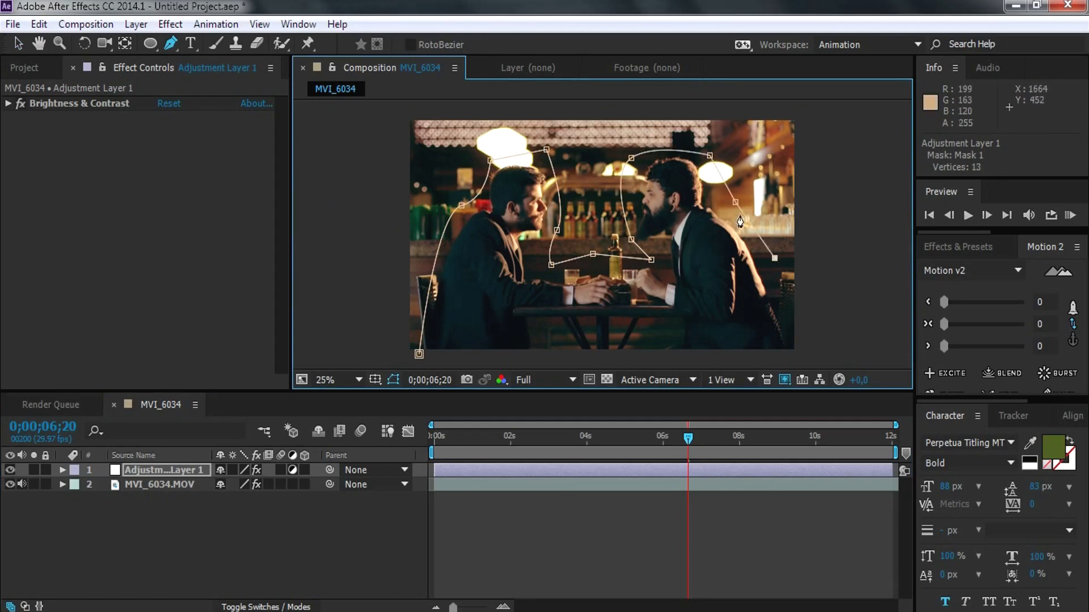
# Widen the mask points behind the bearded man's back, extend the path below the frame and close it at the starting point
pyautogui.moveTo(735, 202); pyautogui.dragTo(771, 158)
pyautogui.moveTo(775, 258); pyautogui.dragTo(799, 191)
pyautogui.click(820, 305)
pyautogui.click(809, 354)
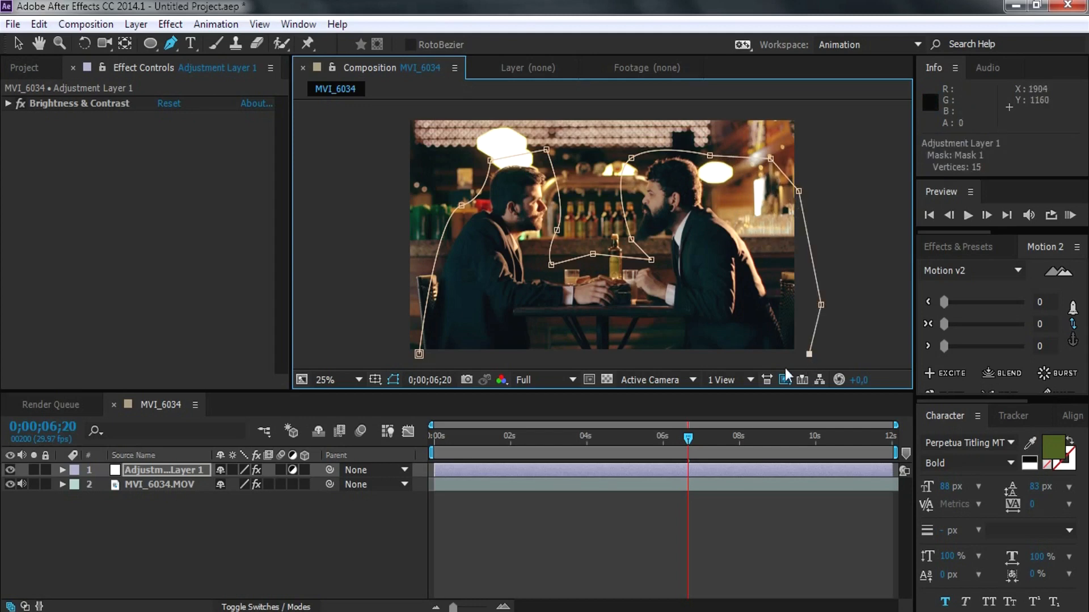
pyautogui.click(419, 355)
# Deselect the mask and hide and show the adjustment layer once to compare the masked area
pyautogui.click(600, 536)
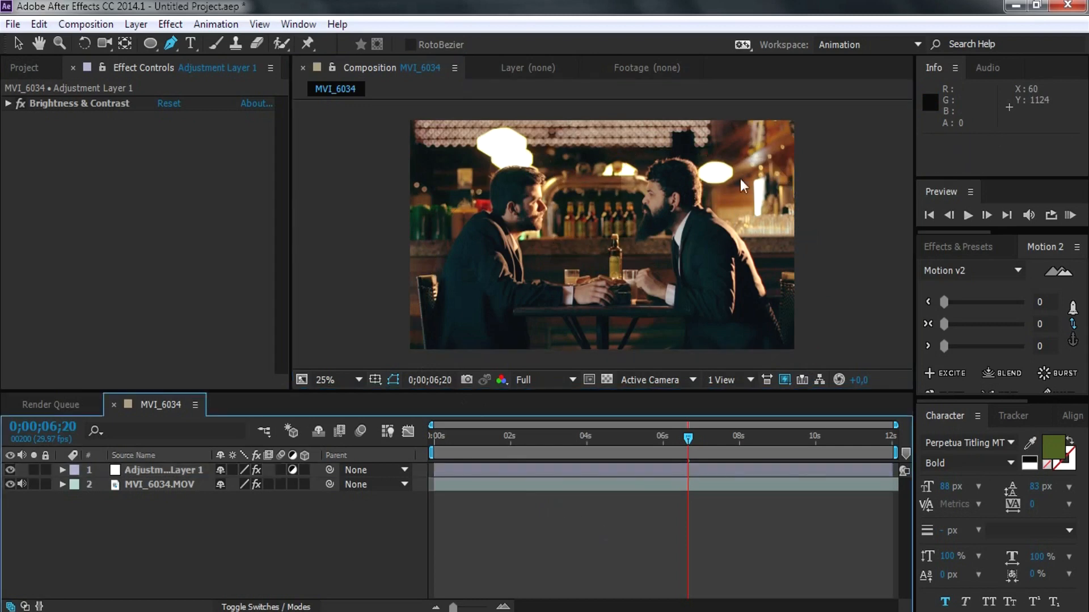
pyautogui.click(9, 473)
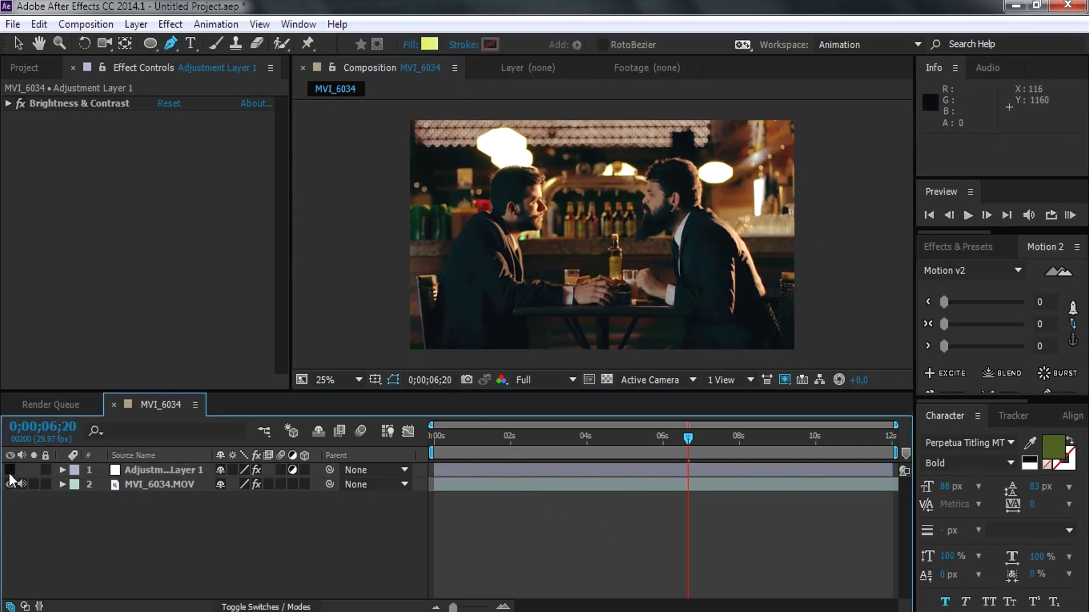
pyautogui.click(9, 473)
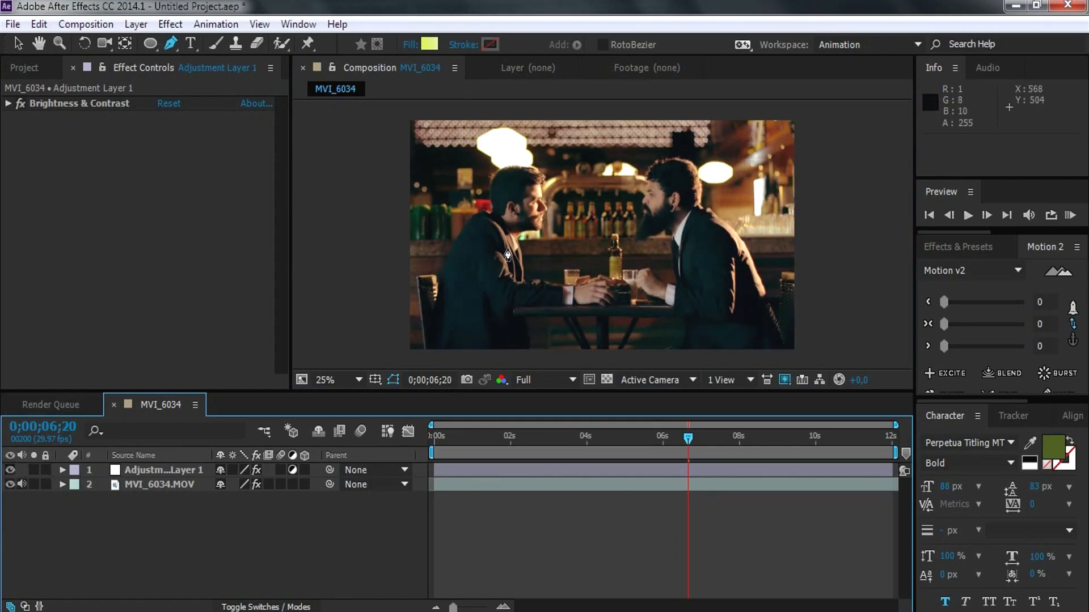
# Reveal the adjustment layer's Mask 1 properties and set its Mask Feather to 100 pixels
pyautogui.click(139, 472)
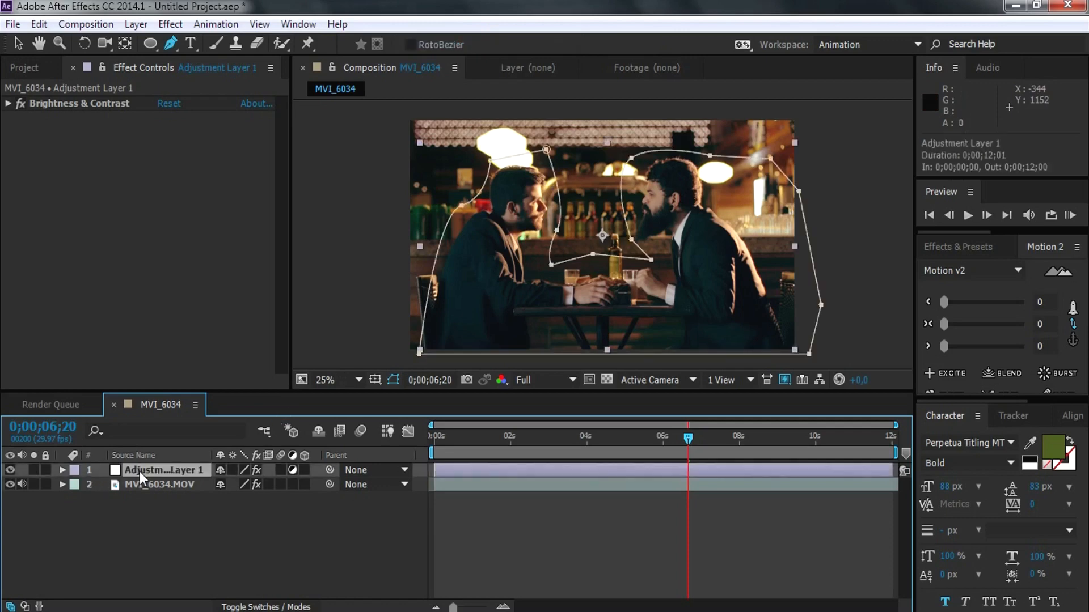
pyautogui.press('m')
pyautogui.click(107, 485)
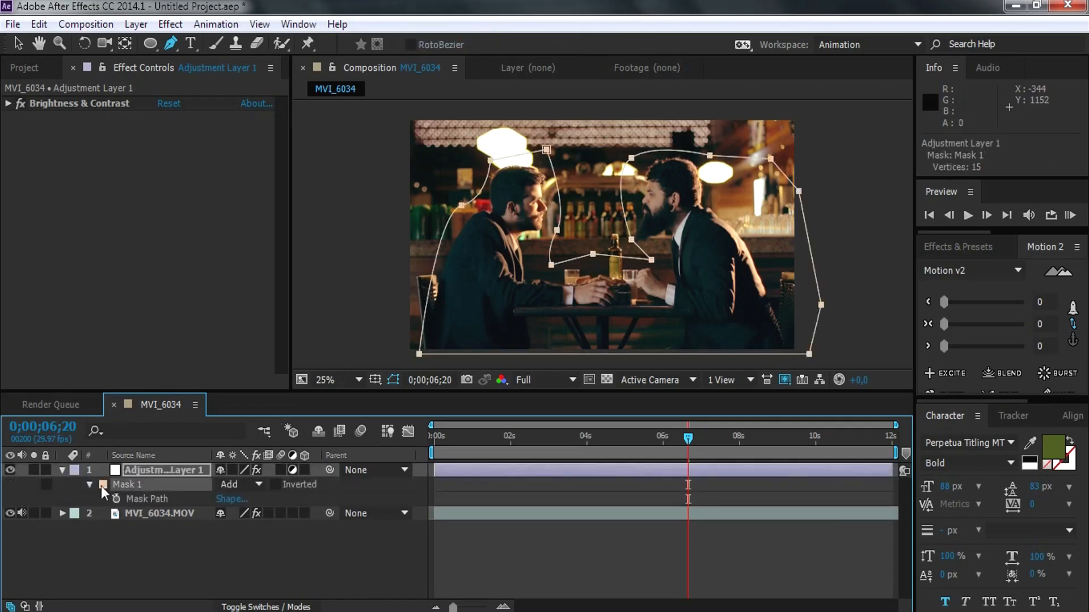
pyautogui.click(90, 485)
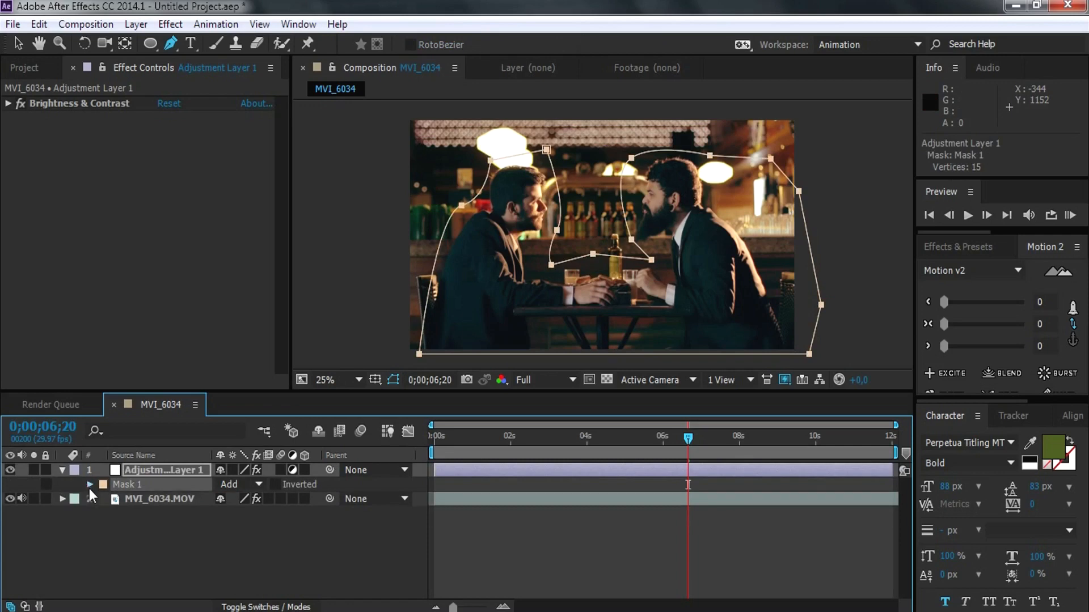
pyautogui.click(90, 485)
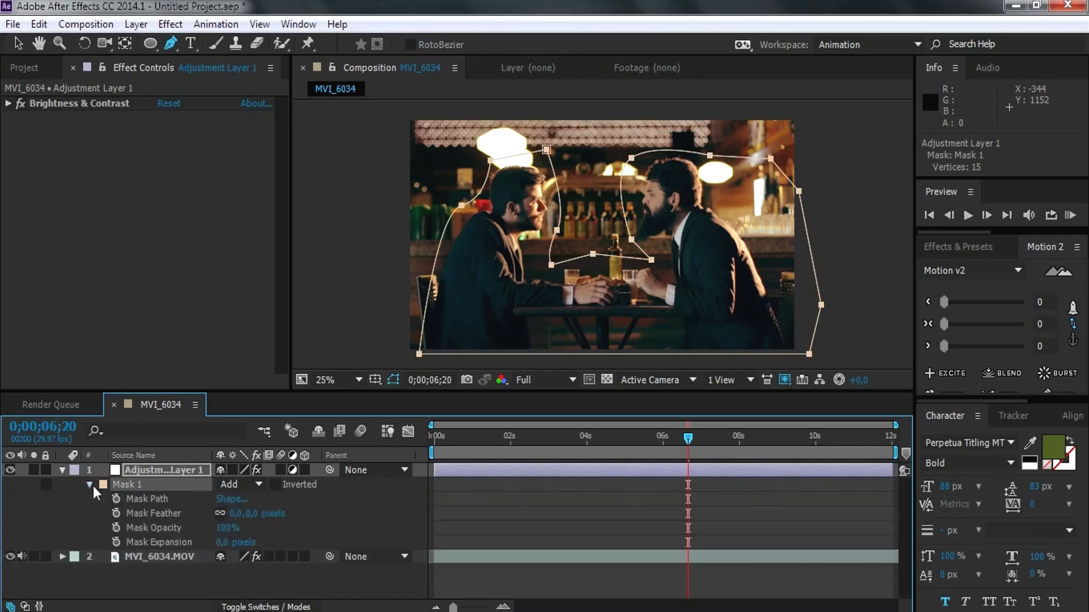
pyautogui.click(158, 513)
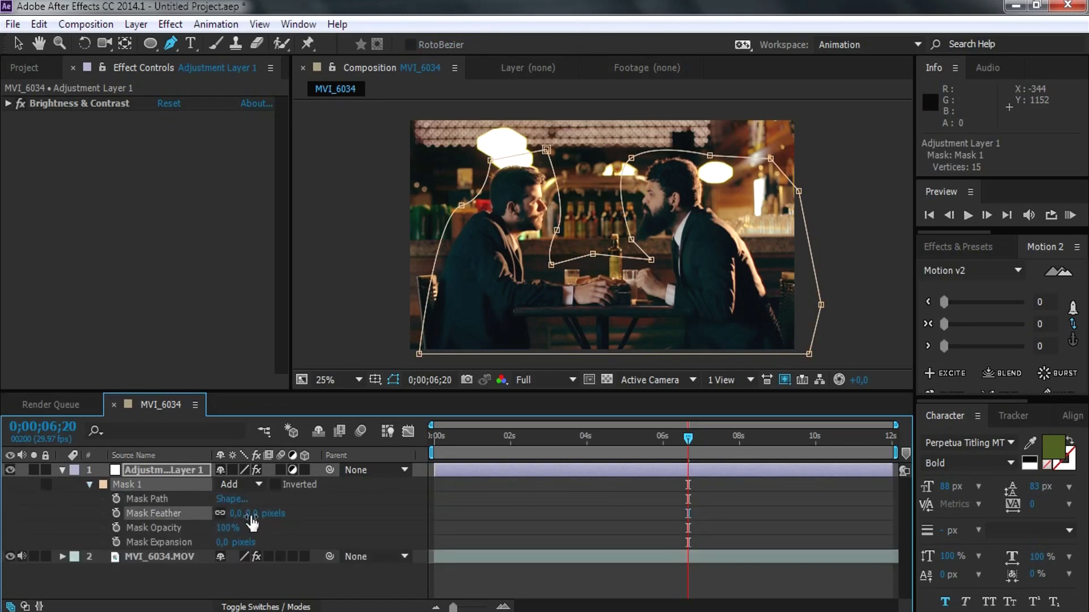
pyautogui.moveTo(251, 514); pyautogui.dragTo(277, 513)
pyautogui.click(258, 513)
pyautogui.write('100')
pyautogui.click(389, 581)
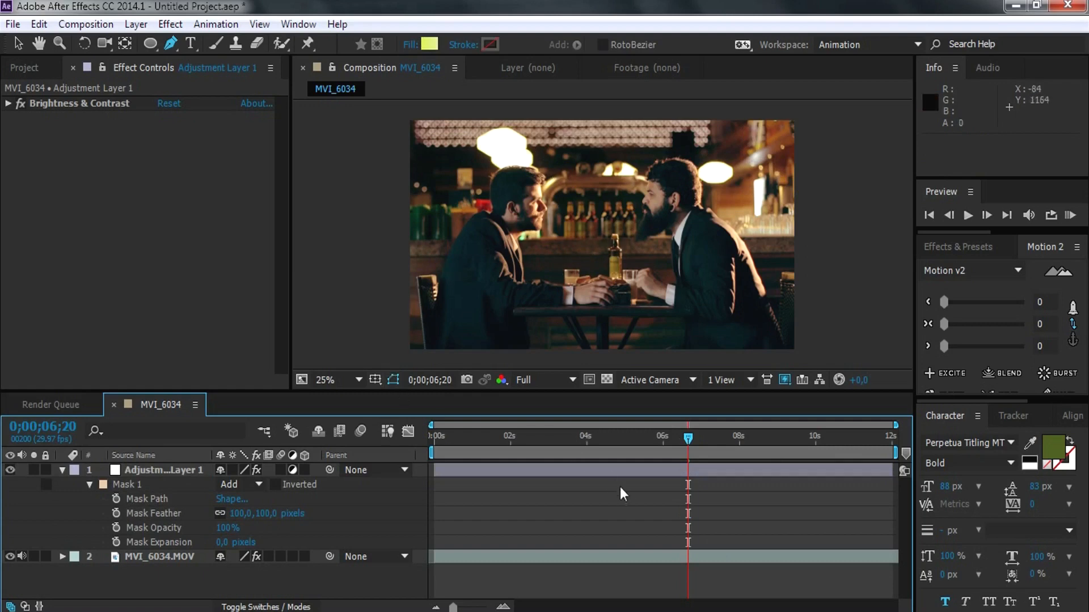
# Collapse the adjustment layer's properties and toggle its visibility repeatedly to compare the footage with and without it, leaving it visible
pyautogui.click(61, 470)
pyautogui.click(9, 471)
pyautogui.click(9, 471)
pyautogui.click(9, 470)
pyautogui.click(9, 471)
pyautogui.click(9, 470)
pyautogui.click(9, 471)
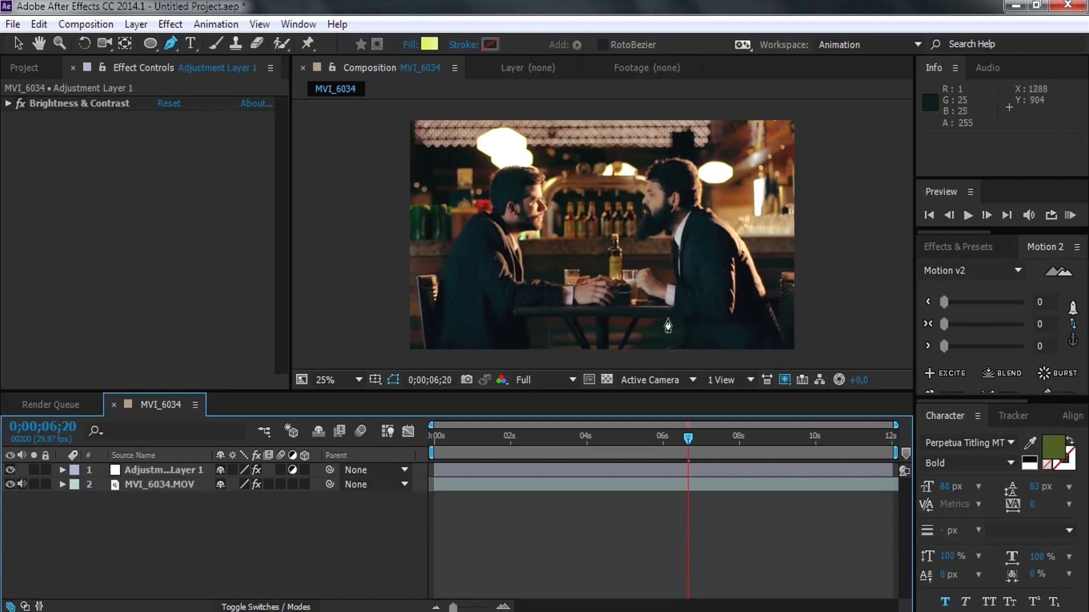
pyautogui.click(11, 469)
pyautogui.click(11, 469)
# Inspect the graded footage up close around the bottles and glass, return to the full frame and briefly check the adjustment layer's mask outline
pyautogui.press('.')
pyautogui.press('.')
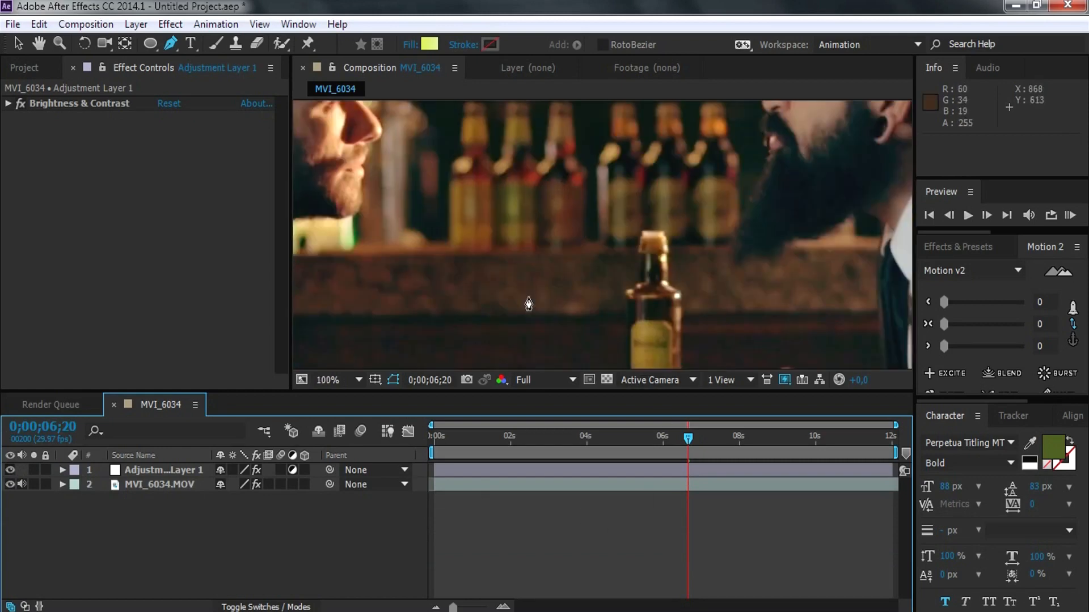
pyautogui.press('h')
pyautogui.moveTo(528, 305); pyautogui.dragTo(609, 219)
pyautogui.press('.')
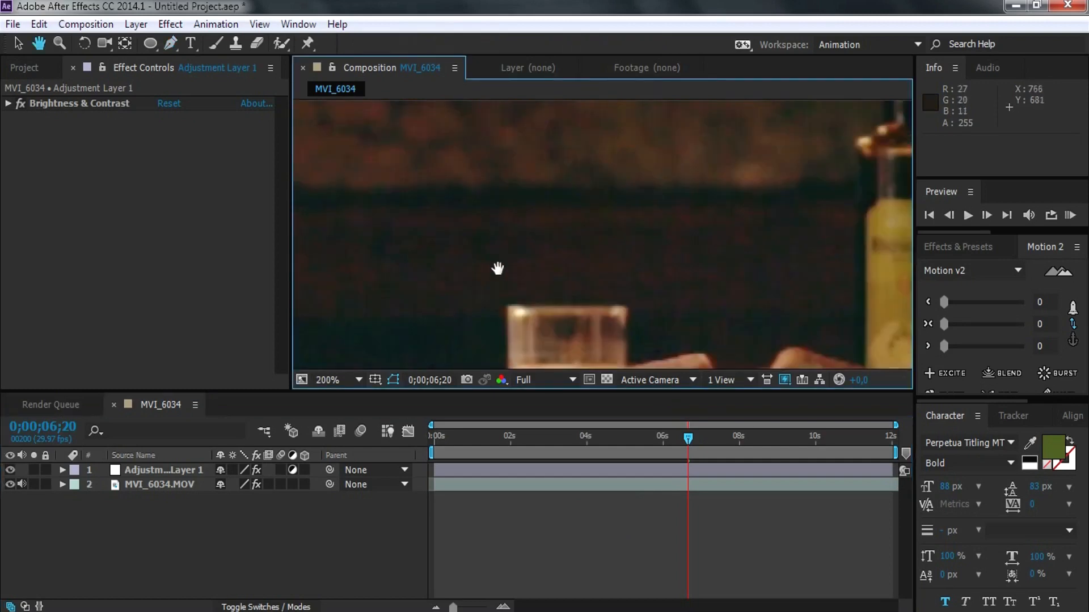
pyautogui.moveTo(509, 259); pyautogui.dragTo(721, 126)
pyautogui.press(',')
pyautogui.press(',')
pyautogui.press(',')
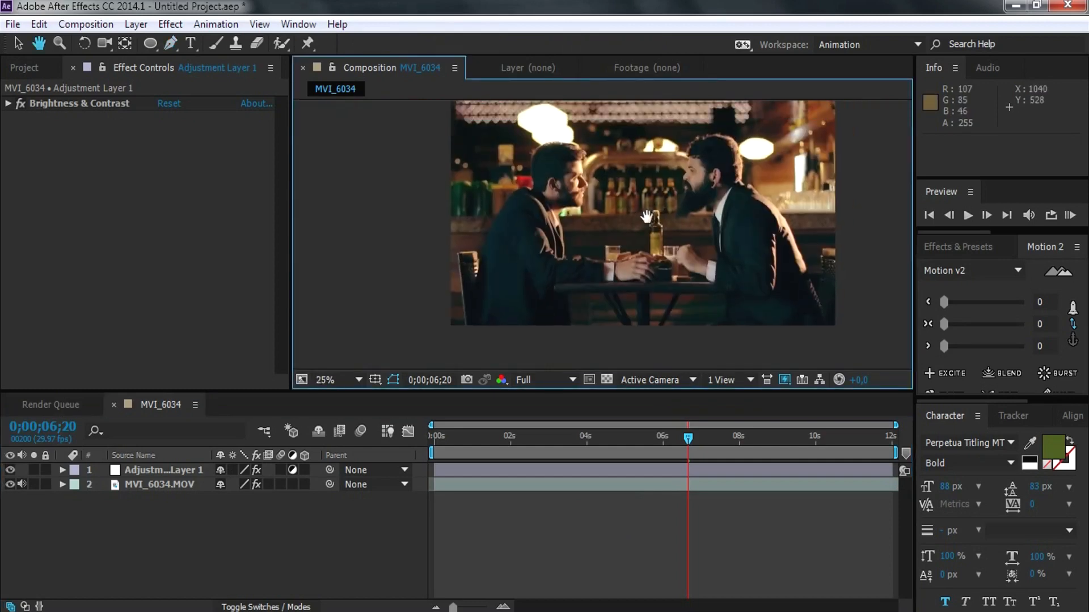
pyautogui.moveTo(646, 217); pyautogui.dragTo(597, 263)
pyautogui.press('v')
pyautogui.click(713, 475)
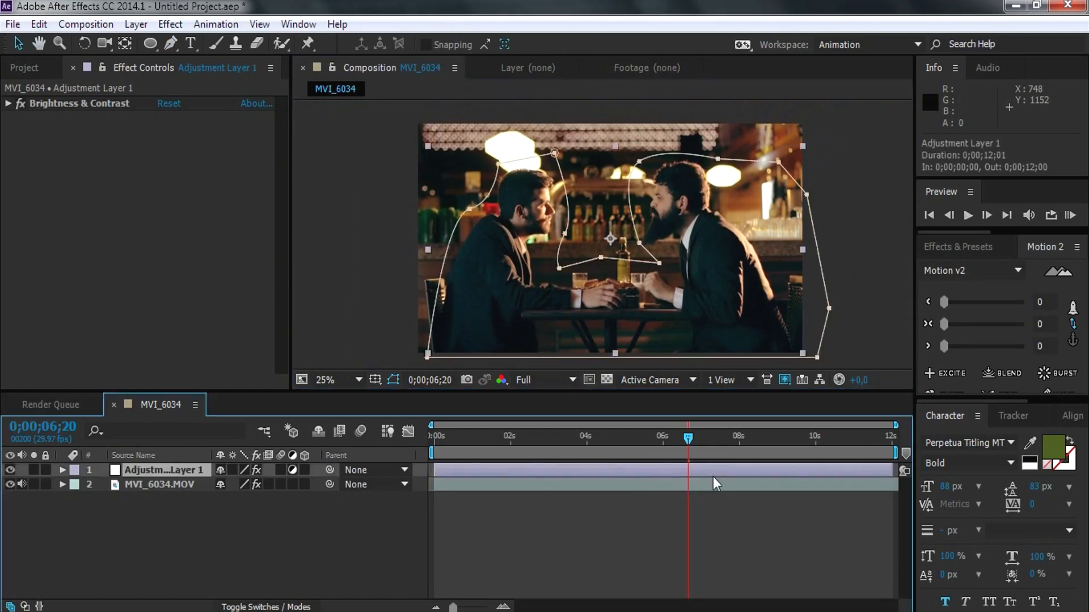
pyautogui.click(711, 521)
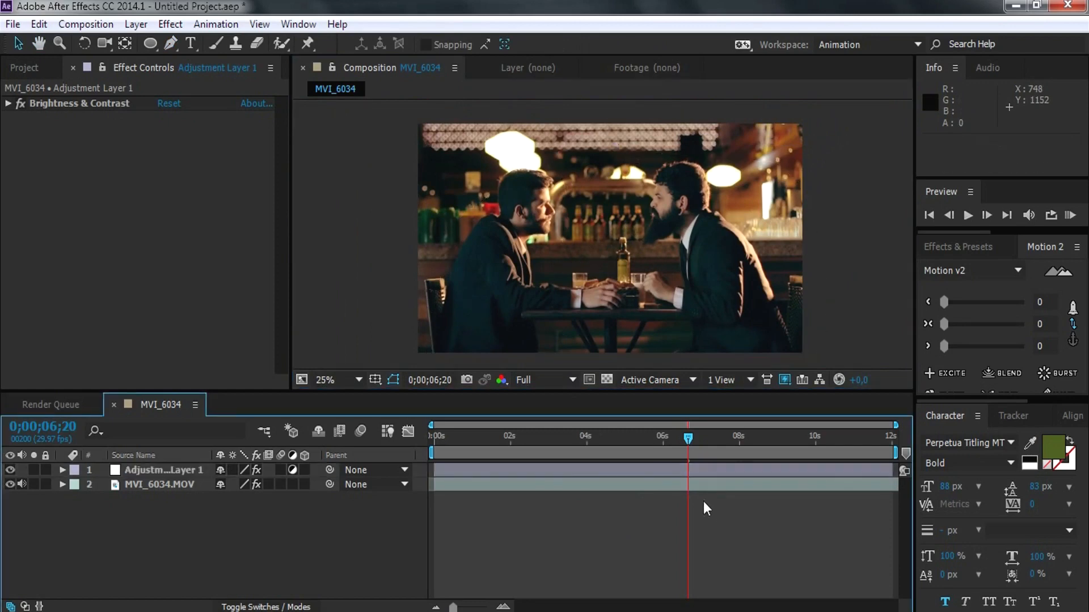